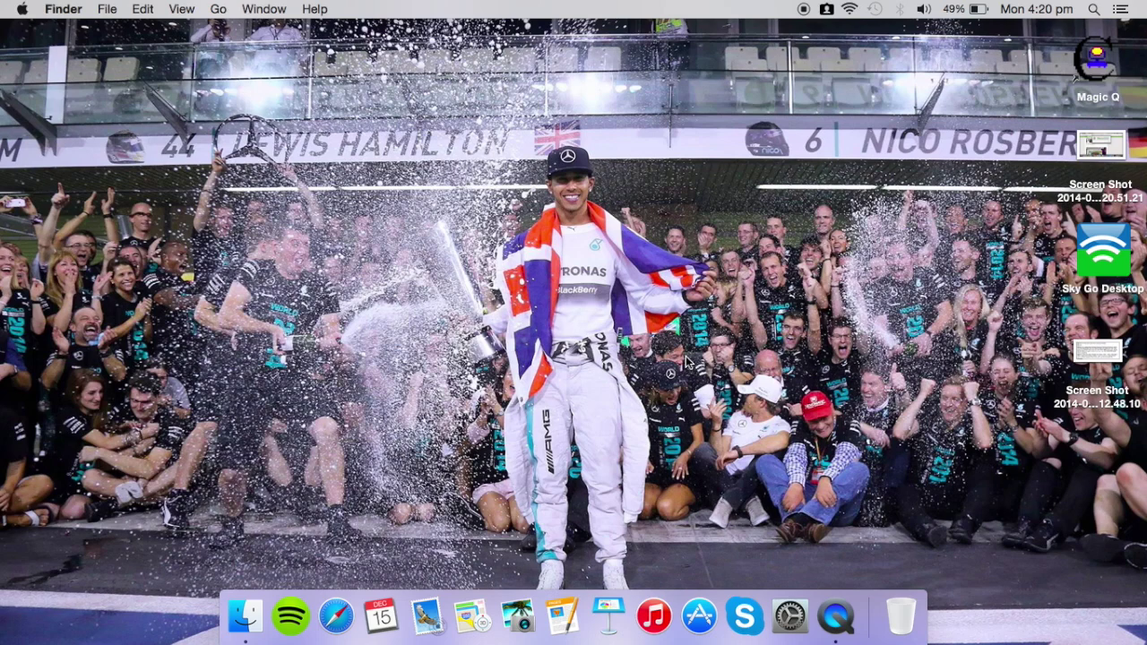
Step: Launch QLab from Spotlight, opening an empty Untitled Workspace 1
key("super+space")
type("qla")
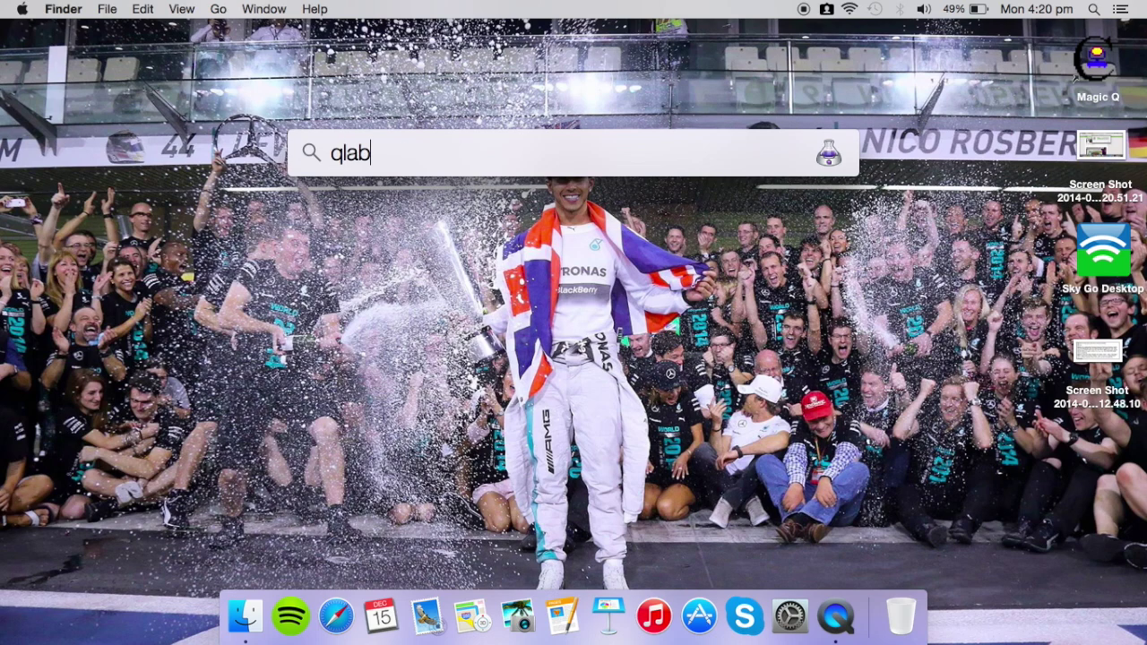
type("b")
key("Return")
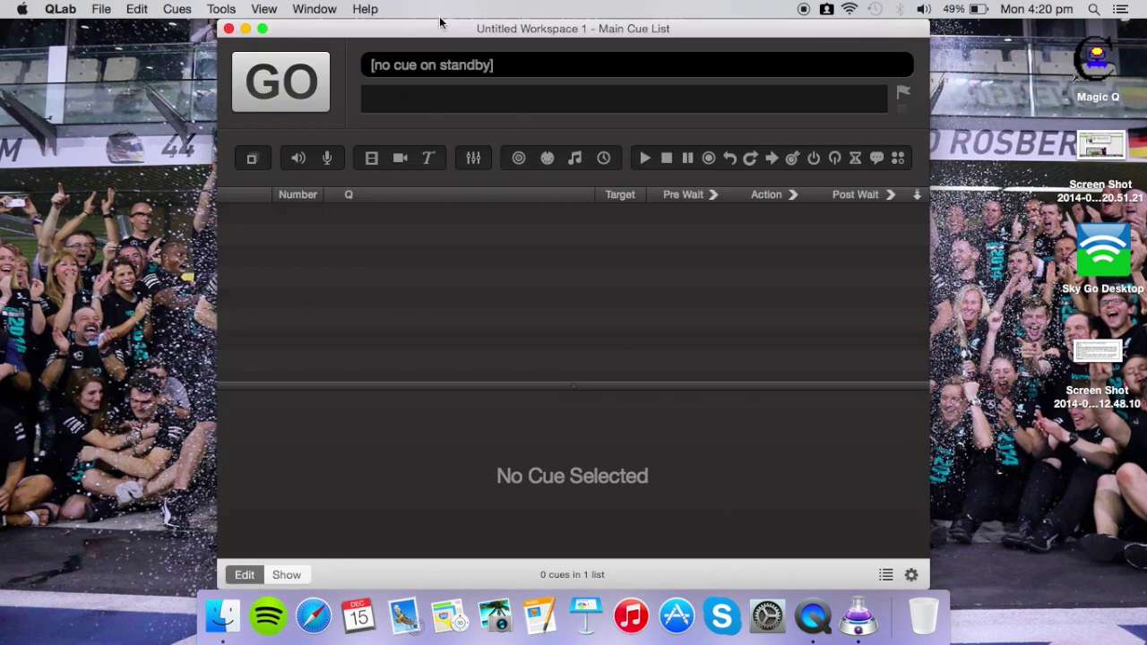
Step: Toggle QLab full screen on and off, then launch iTunes from the Dock
left_click(263, 28)
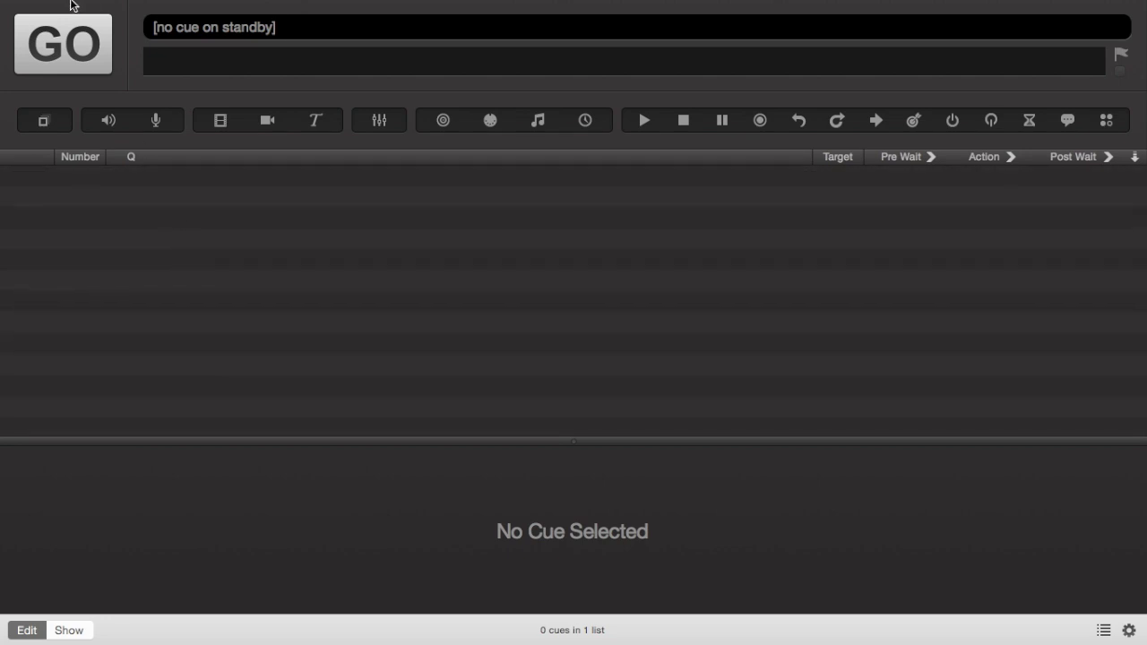
left_click(48, 26)
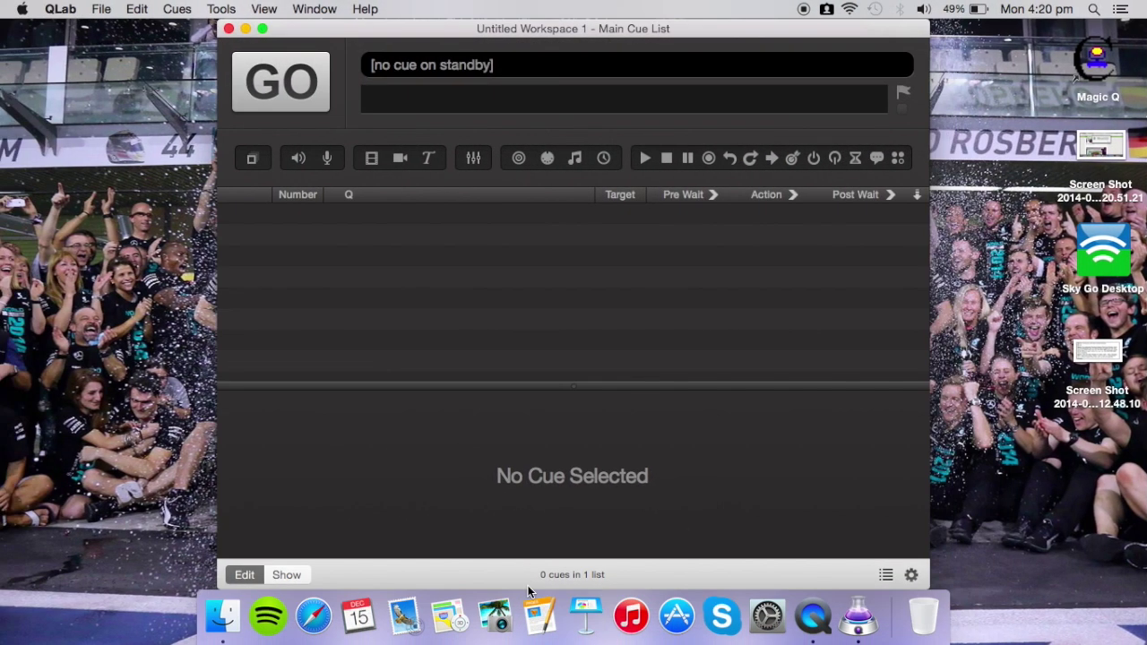
left_click(631, 616)
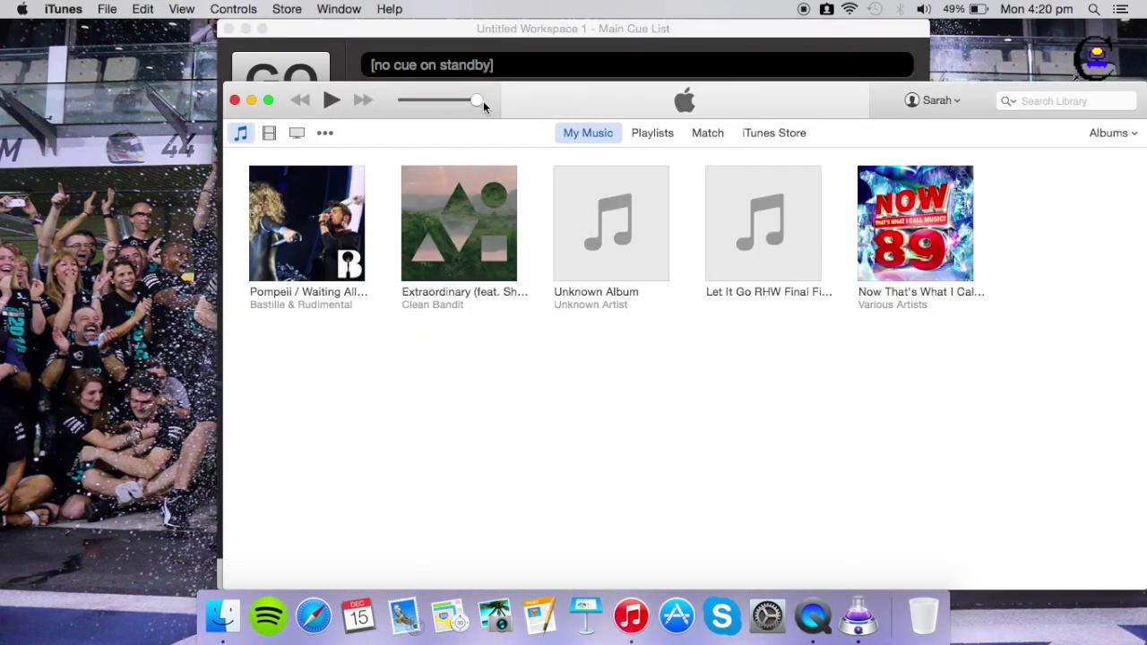
Step: Drag Now 89 tracks Bang Bang through I'm Not the Only One into QLab's cue list
left_click_drag(483, 102, 729, 163)
left_click(1137, 285)
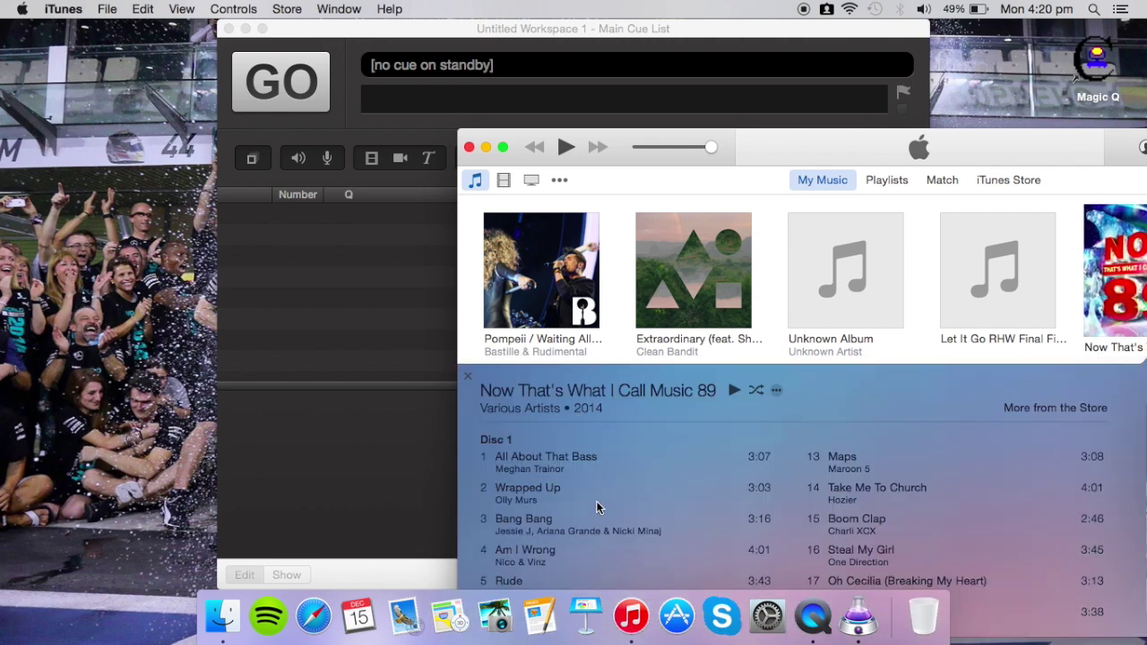
left_click(566, 519)
key("shift+Down")
key("shift+Down")
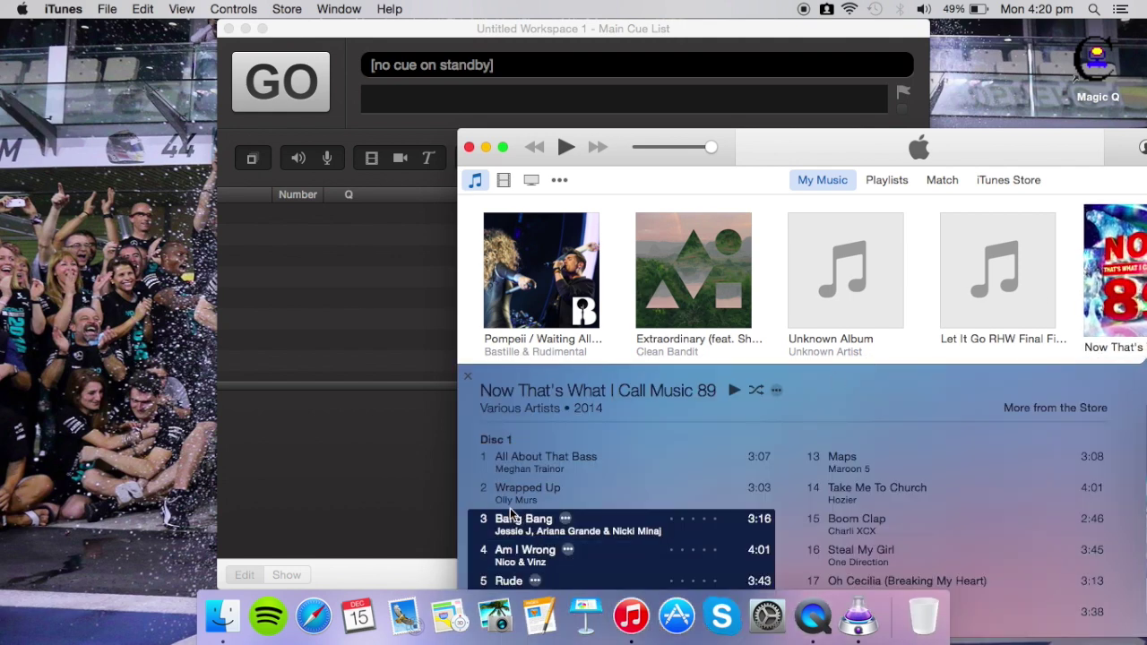
left_click_drag(510, 508, 344, 290)
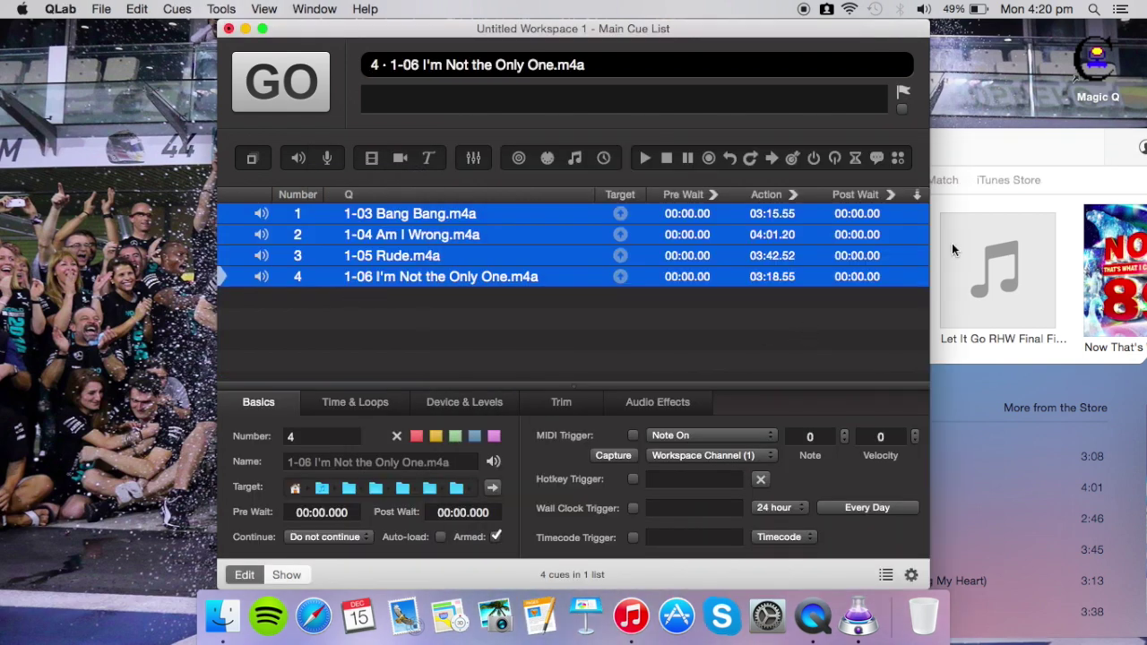
Step: Hide iTunes and select cues 4, 3 and 2 in turn
left_click(1037, 152)
key("super+h")
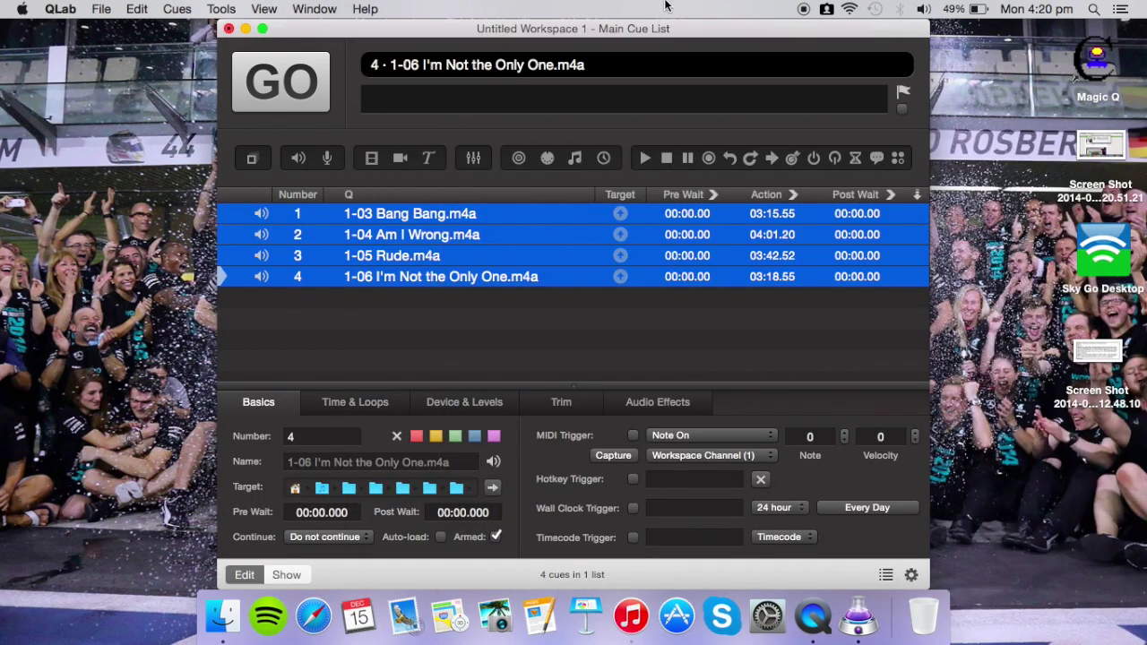
left_click(487, 294)
left_click(484, 275)
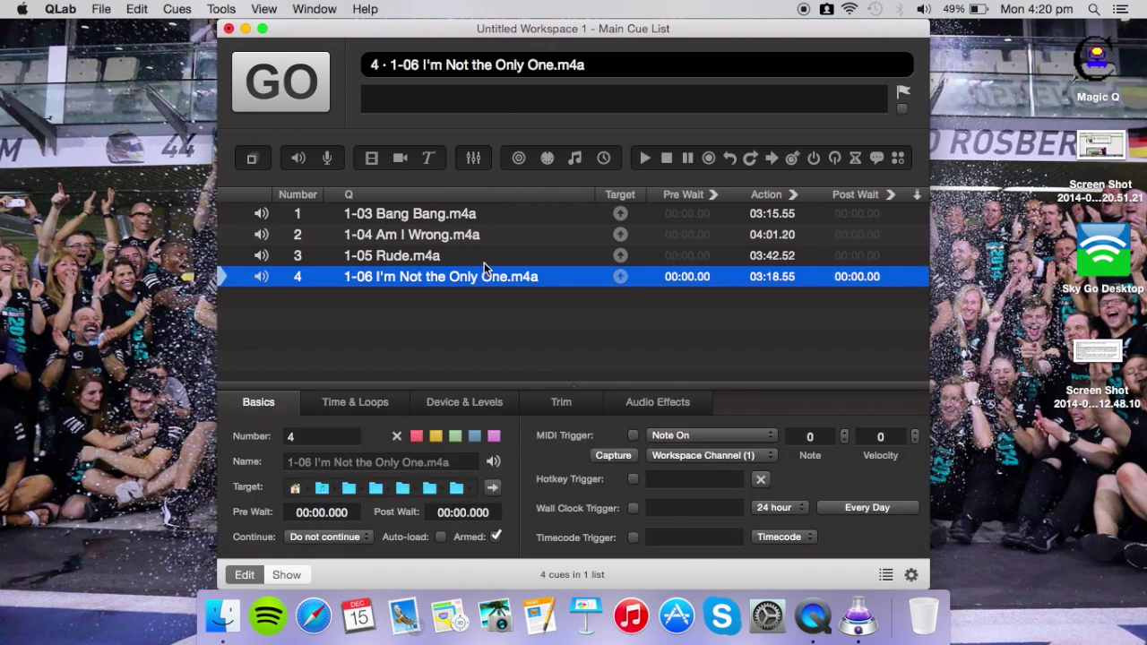
left_click(480, 253)
left_click(479, 226)
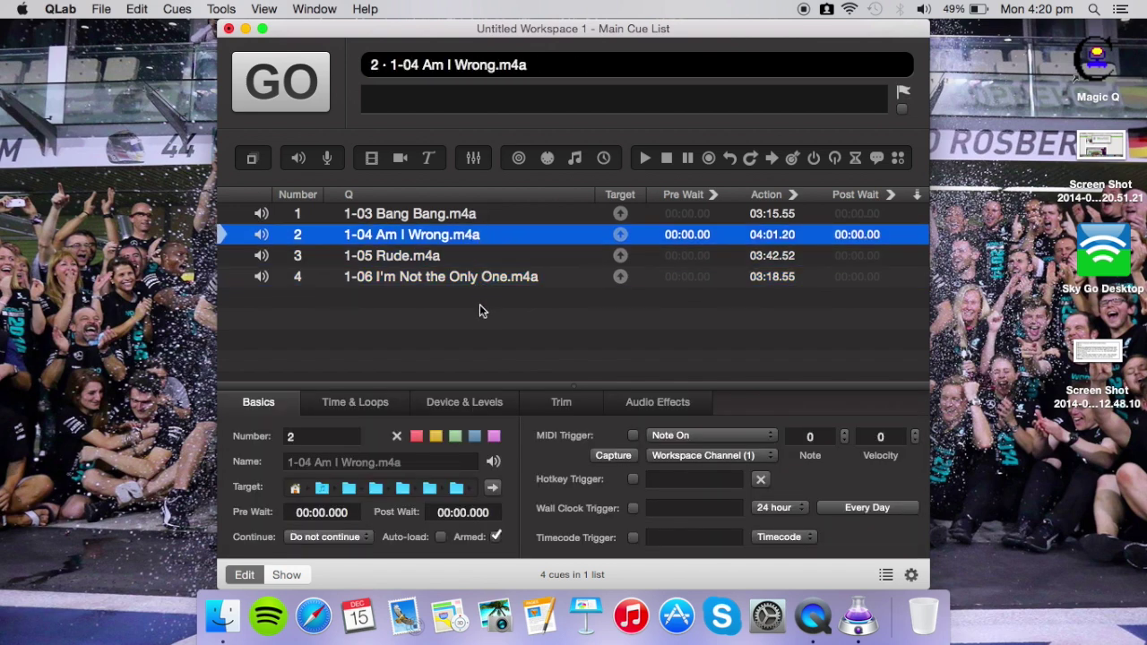
Step: Quit QLab, discarding the untitled workspace without saving
left_click(479, 305)
key("super+q")
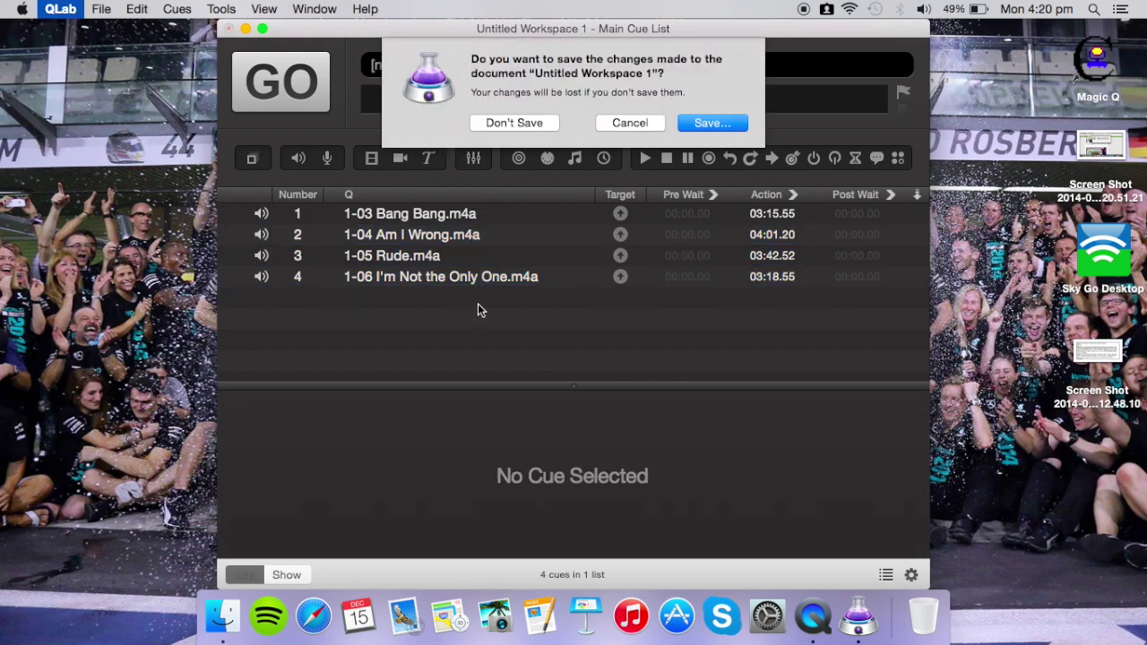
left_click(544, 122)
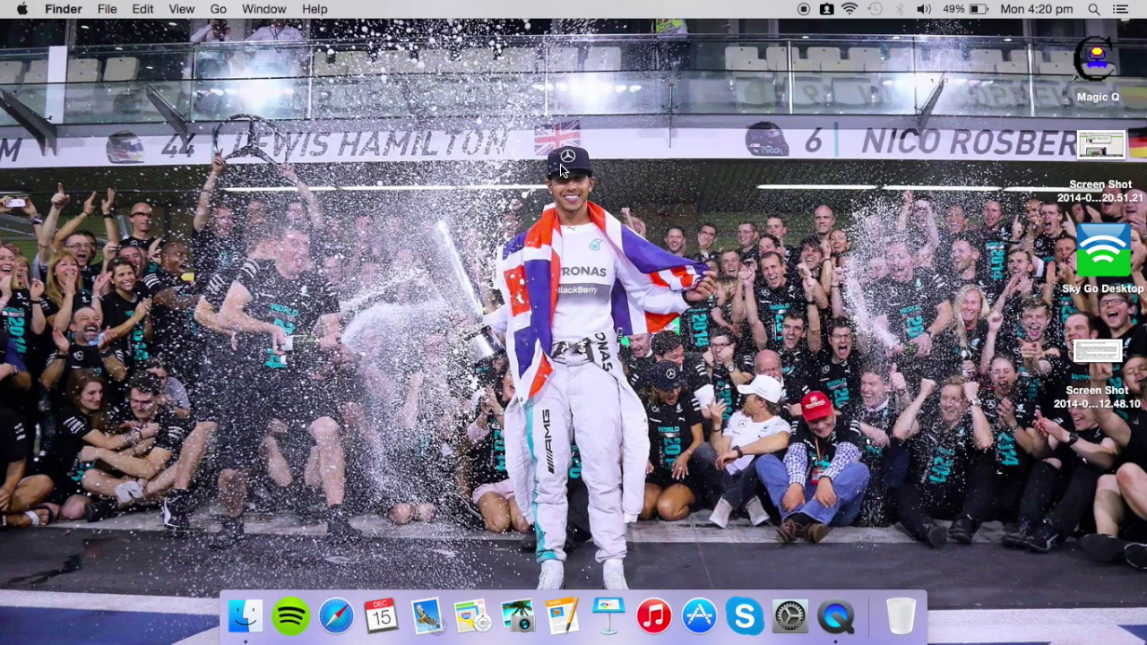
Step: Search Spotlight for 'staff' and open the Staff Panto workspace
key("super+space")
type("stadd")
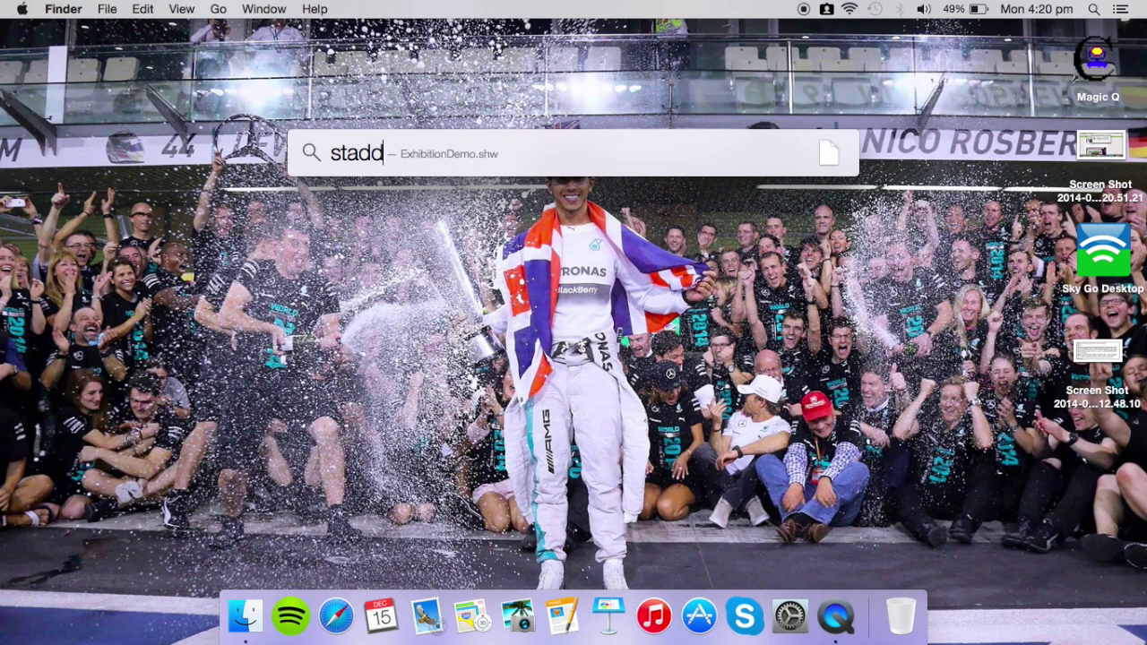
key("BackSpace")
key("BackSpace")
type("ff ao")
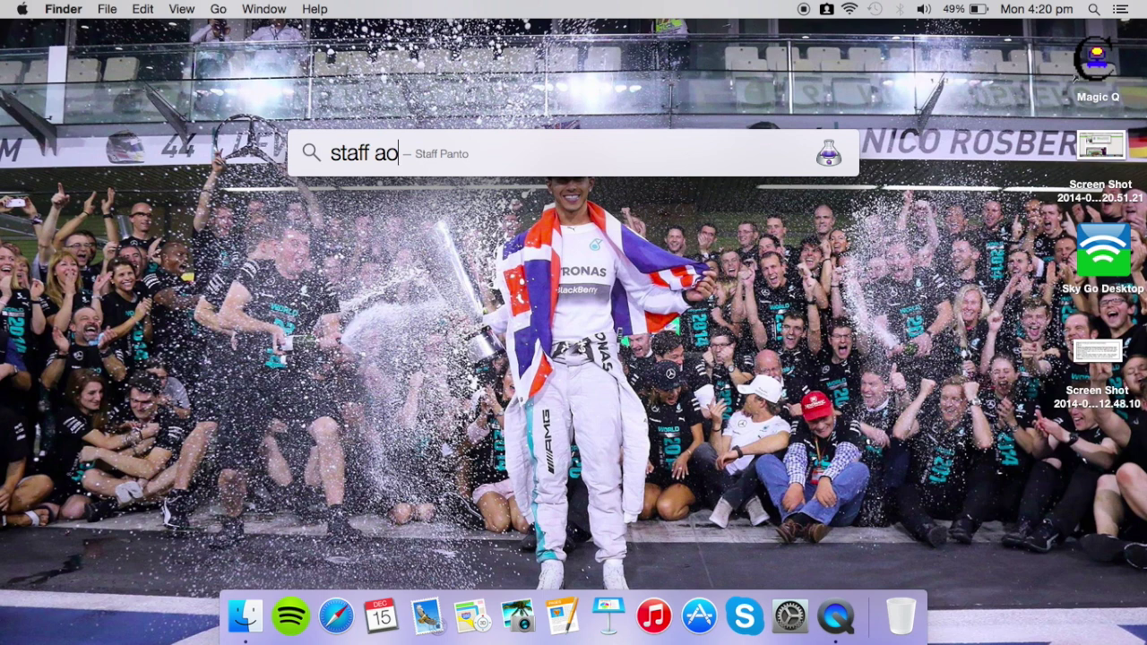
key("BackSpace")
key("BackSpace")
key("Return")
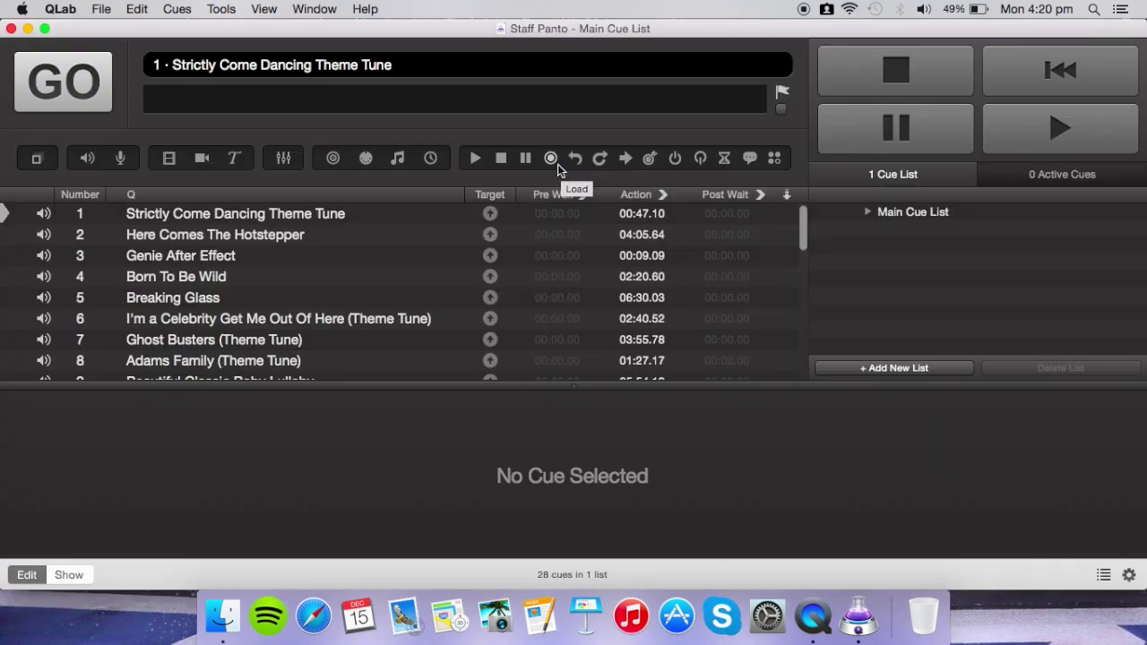
Step: Go full screen and select cue 1, Strictly Come Dancing Theme Tune
left_click(44, 30)
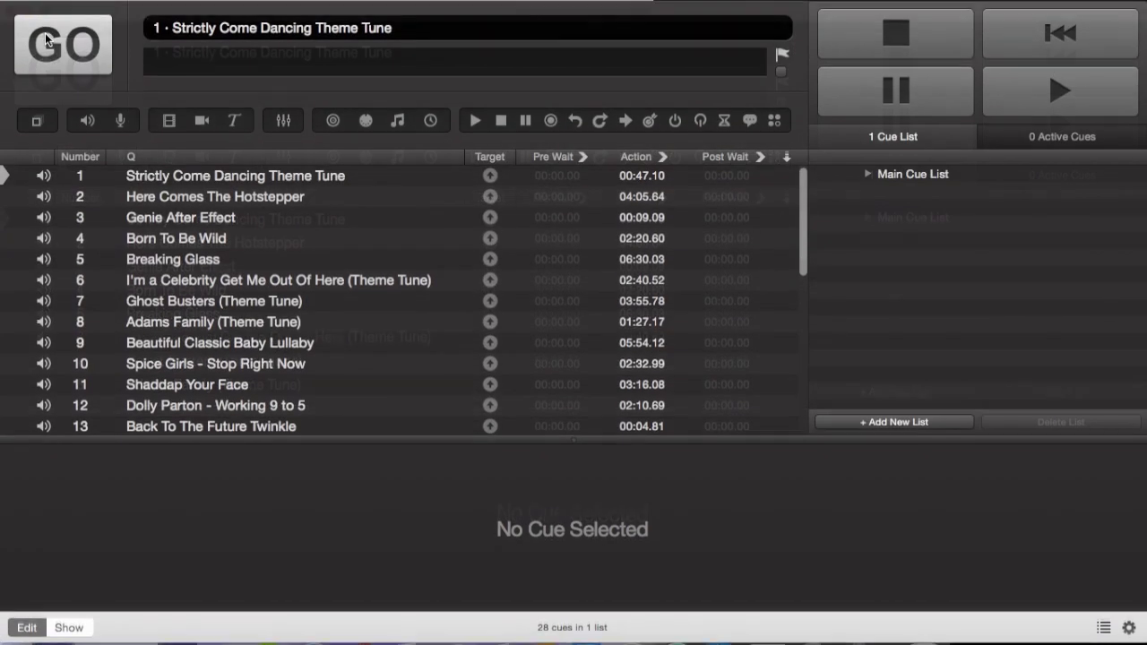
left_click(205, 186)
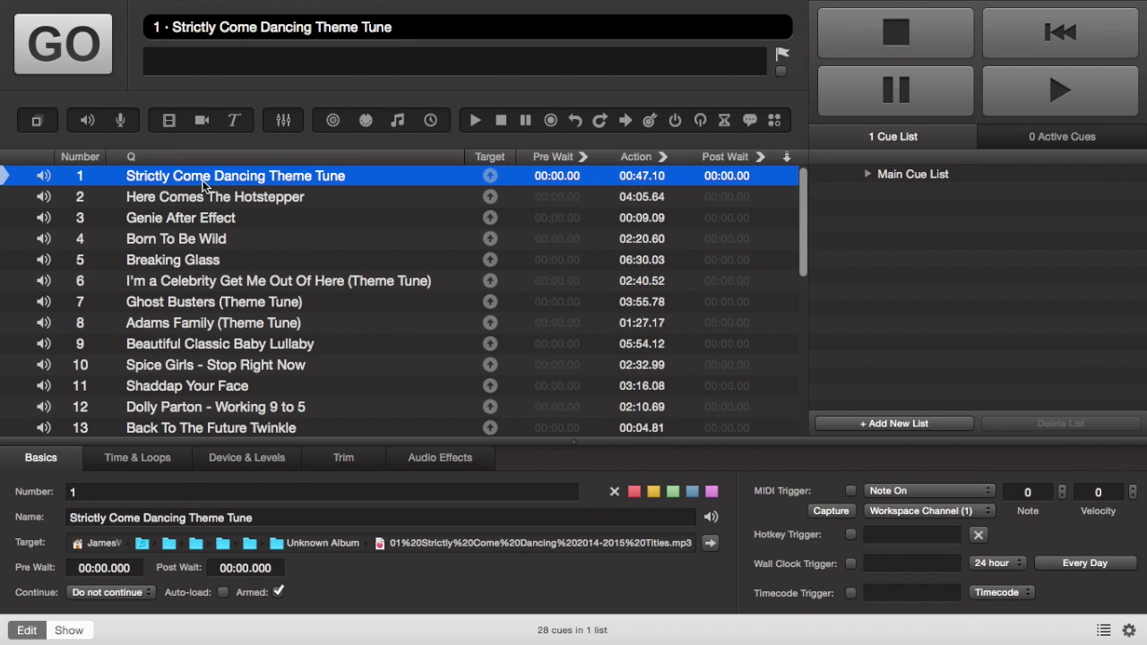
key("Down")
key("Down")
key("Down")
key("Down")
key("Down")
key("Up")
key("Up")
key("Up")
left_click(205, 184)
Step: Fire cues 1–10 in order, stop all cues, and toggle the sidebar
key("space")
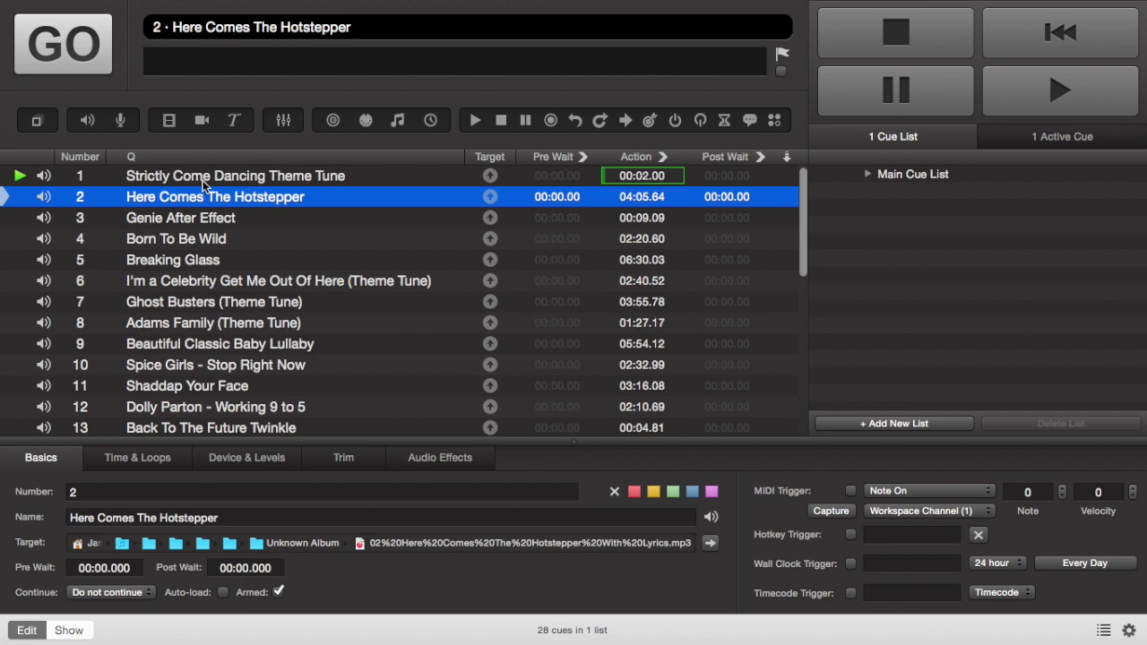
key("space")
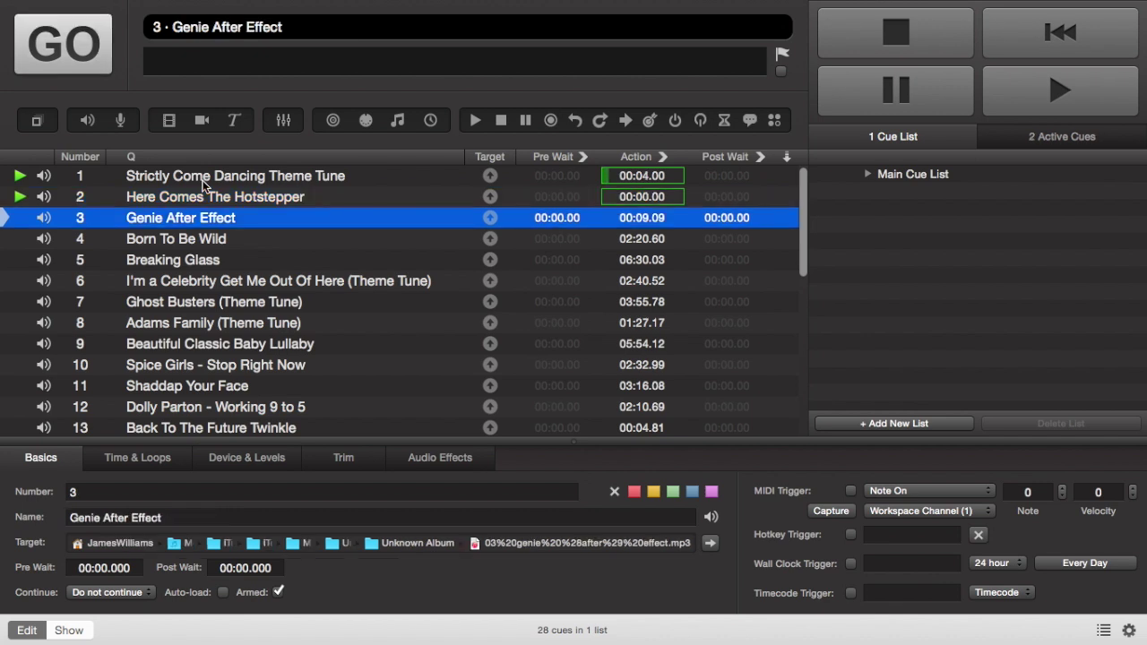
key("space")
key("space")
key("space")
key("space")
key("space")
key("space")
key("space")
key("space")
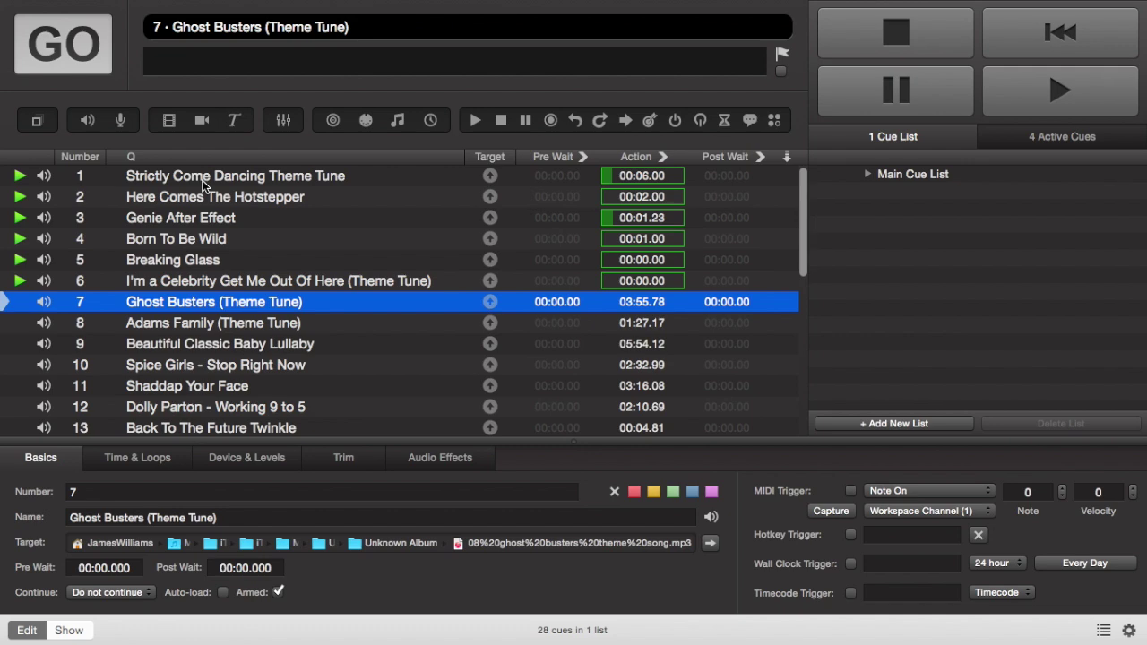
scroll(564, 247, "up", 3)
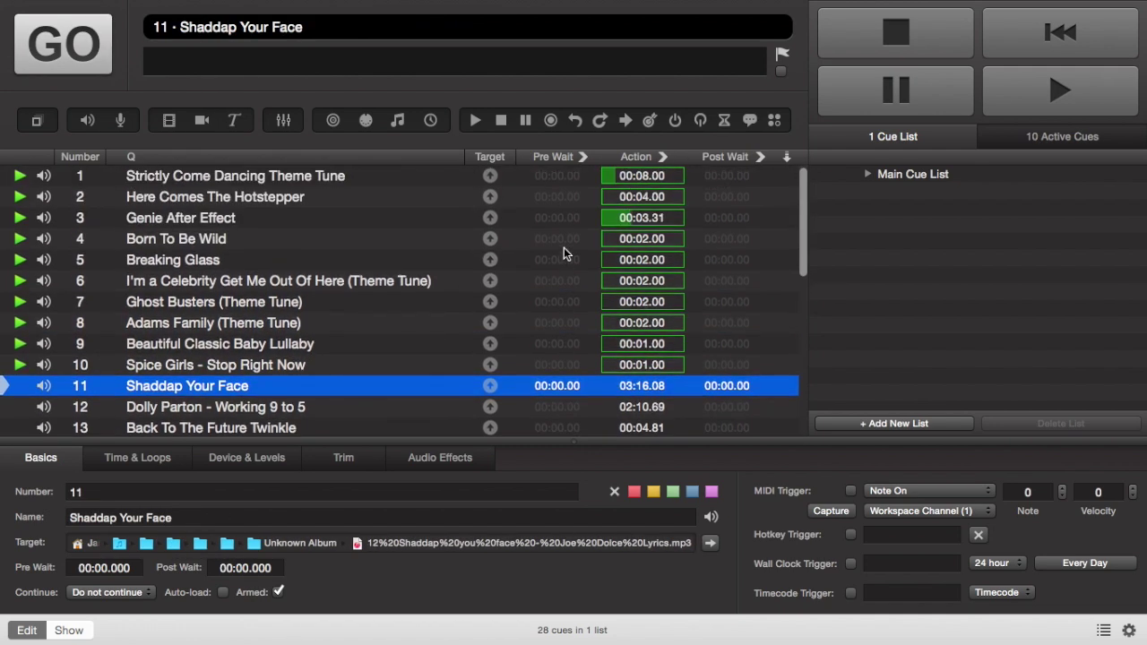
left_click(896, 47)
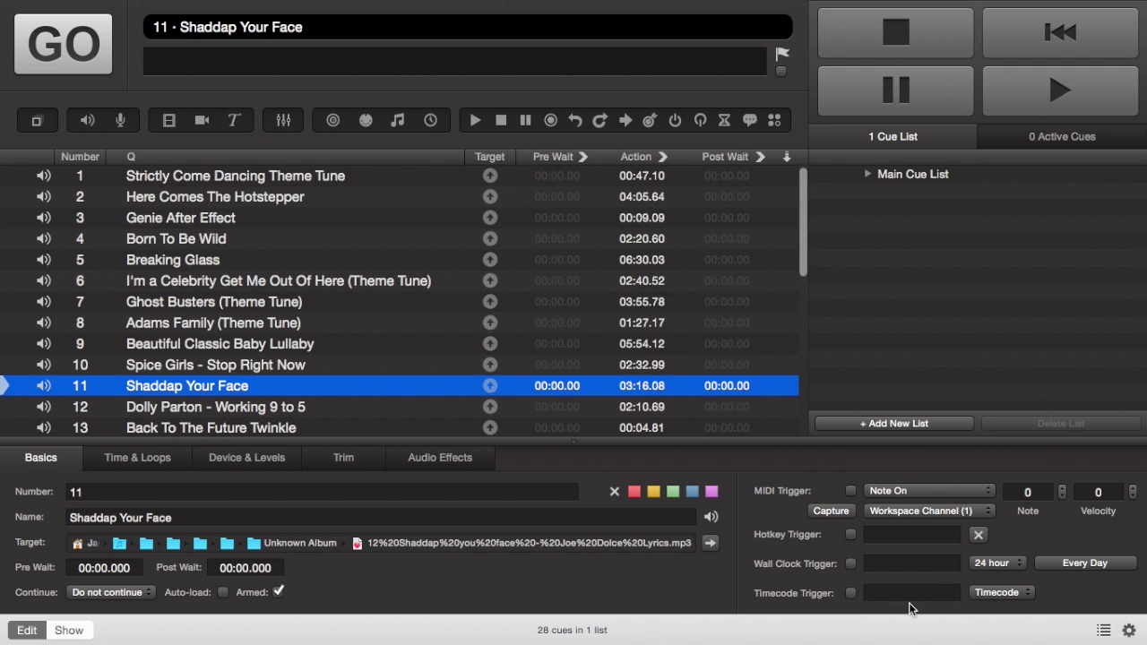
left_click(1107, 633)
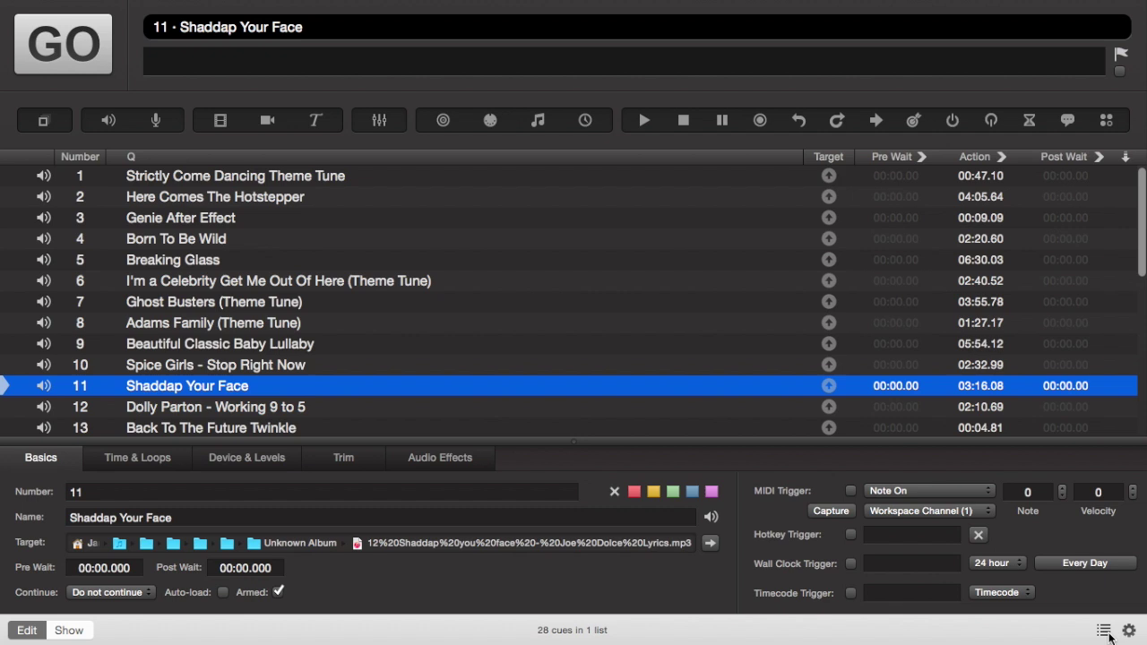
left_click(1105, 632)
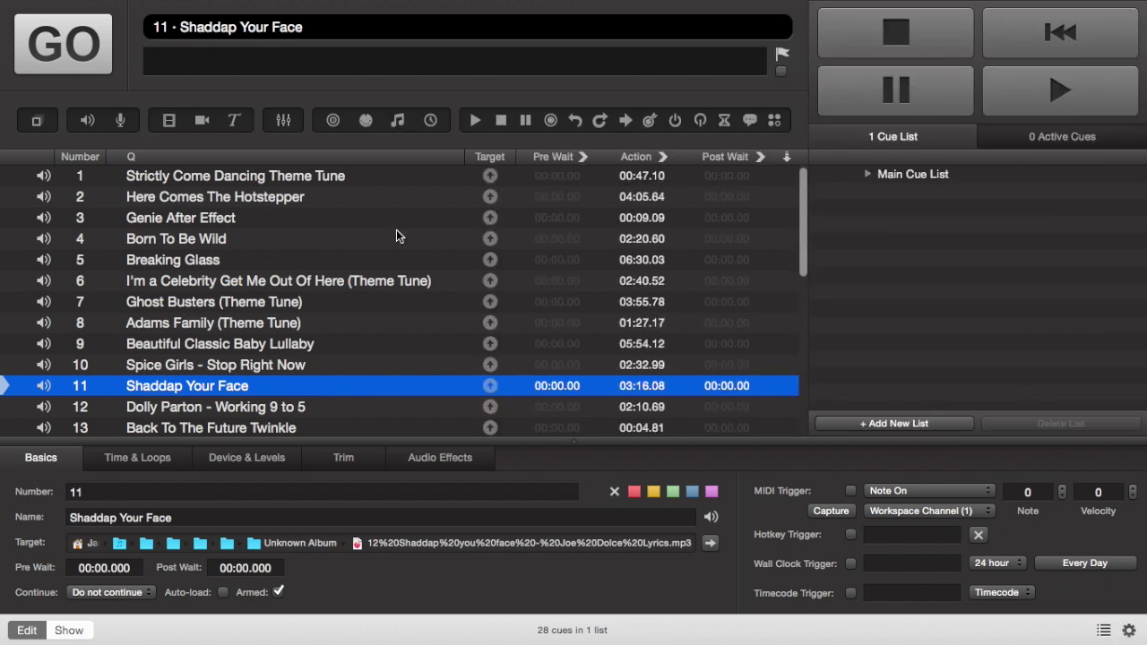
Step: Select cue 4 Born To Be Wild and view its 01:20.000 start and 03:40.604 end times
left_click(259, 179)
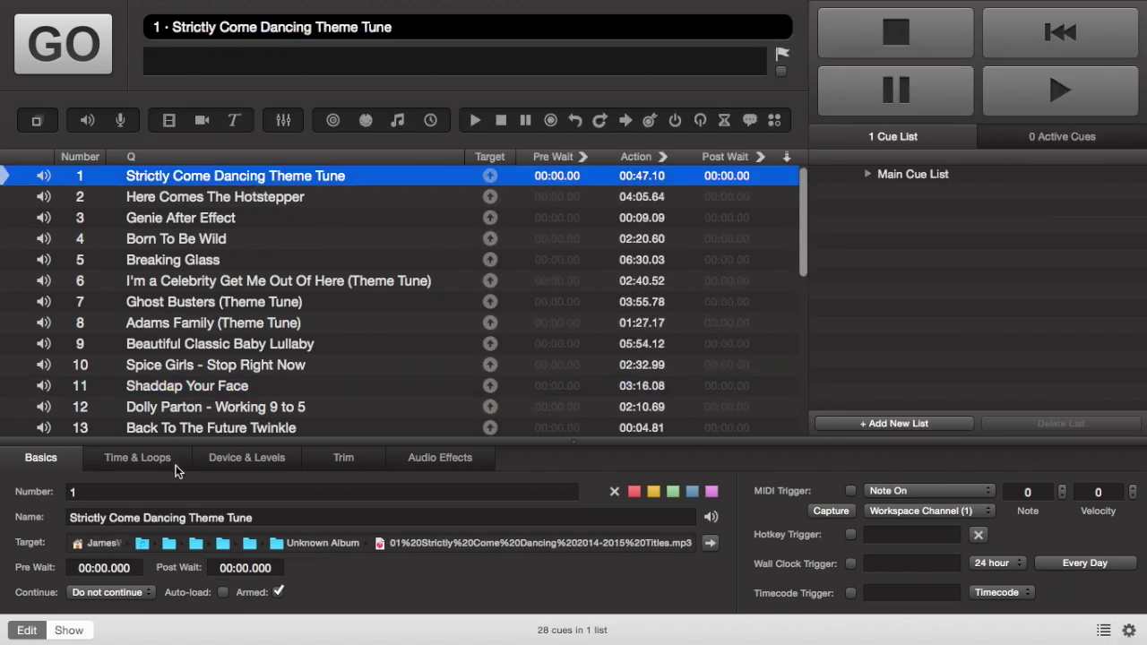
double_click(85, 177)
double_click(85, 206)
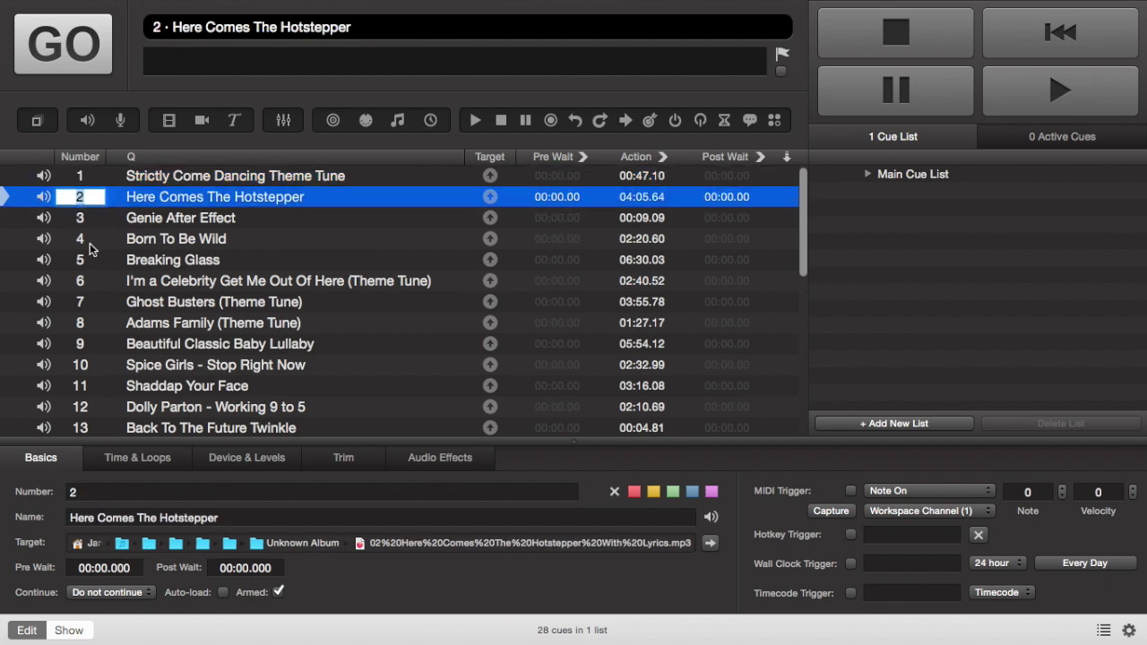
left_click(199, 235)
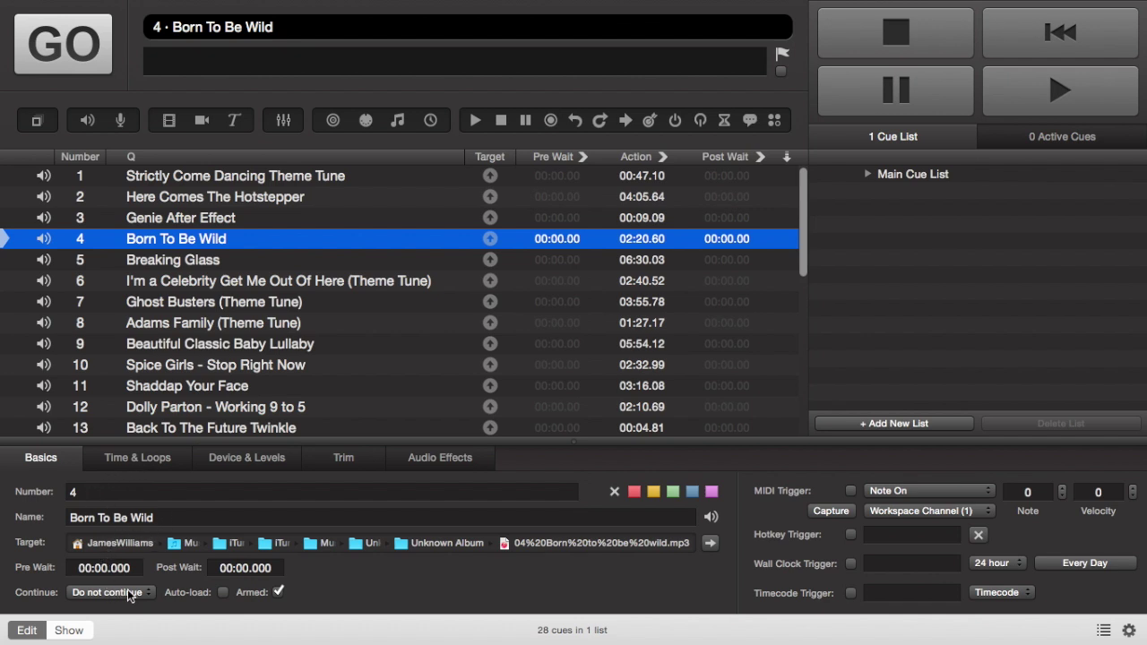
left_click(172, 458)
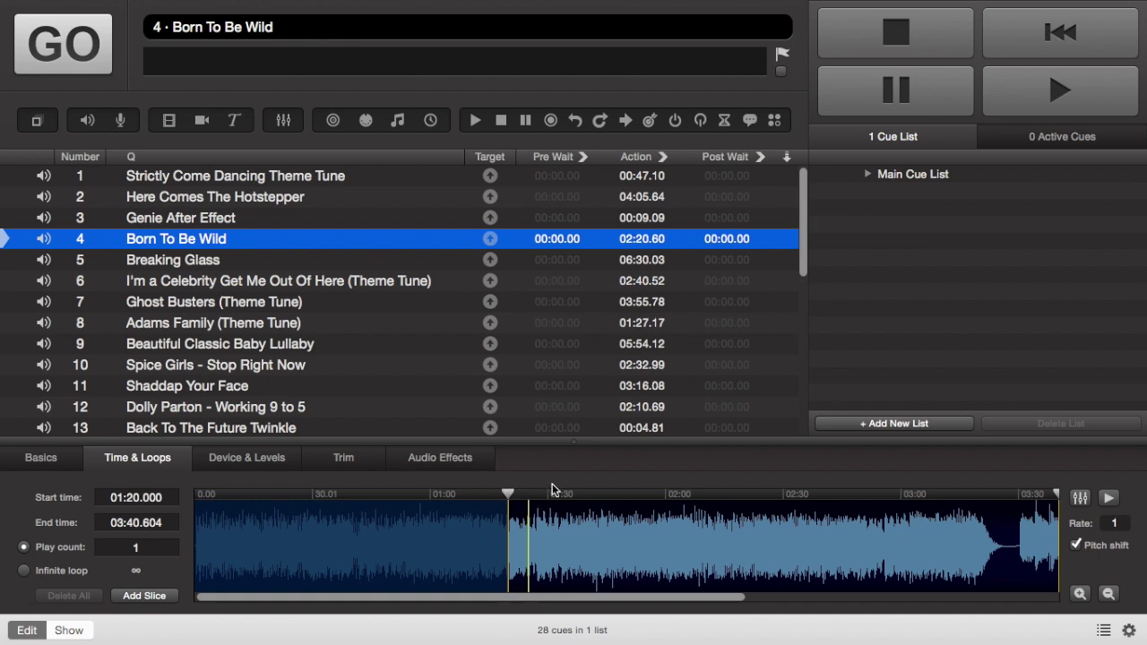
Step: View cue 4's Device & Levels, keeping the output patch on 1 - Built-in Output
left_click(242, 456)
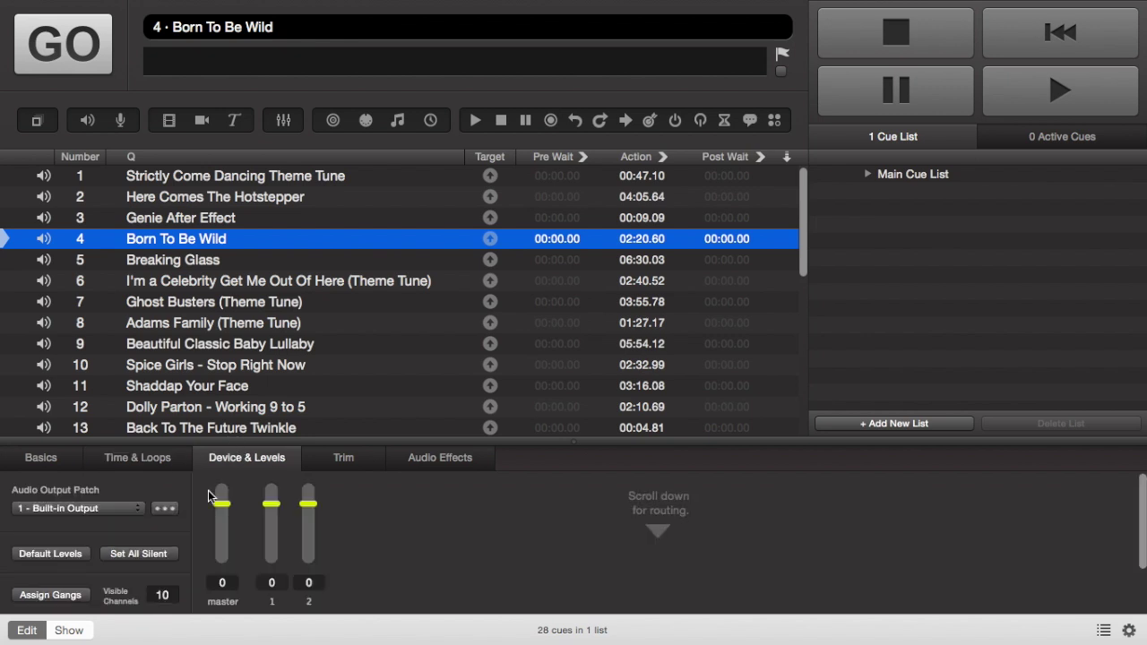
left_click(130, 510)
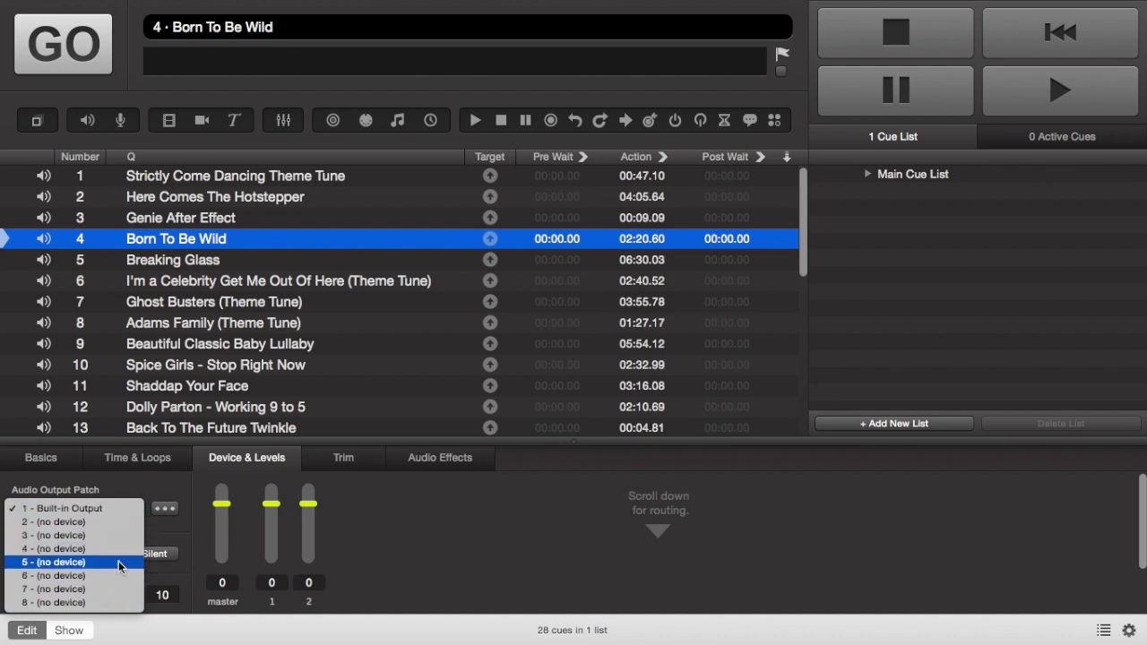
left_click(389, 528)
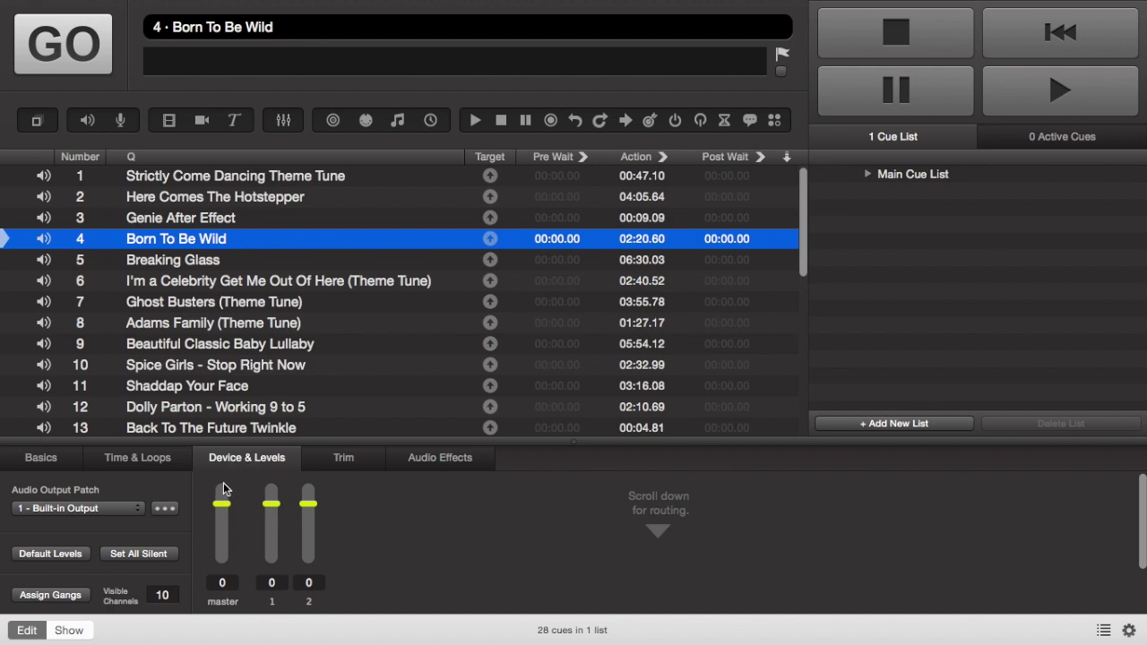
Step: Play Born To Be Wild while raising its master fader, then stop it
mouse_move(224, 508)
left_mouse_down()
mouse_move(222, 490)
mouse_move(223, 512)
left_mouse_up()
key("space")
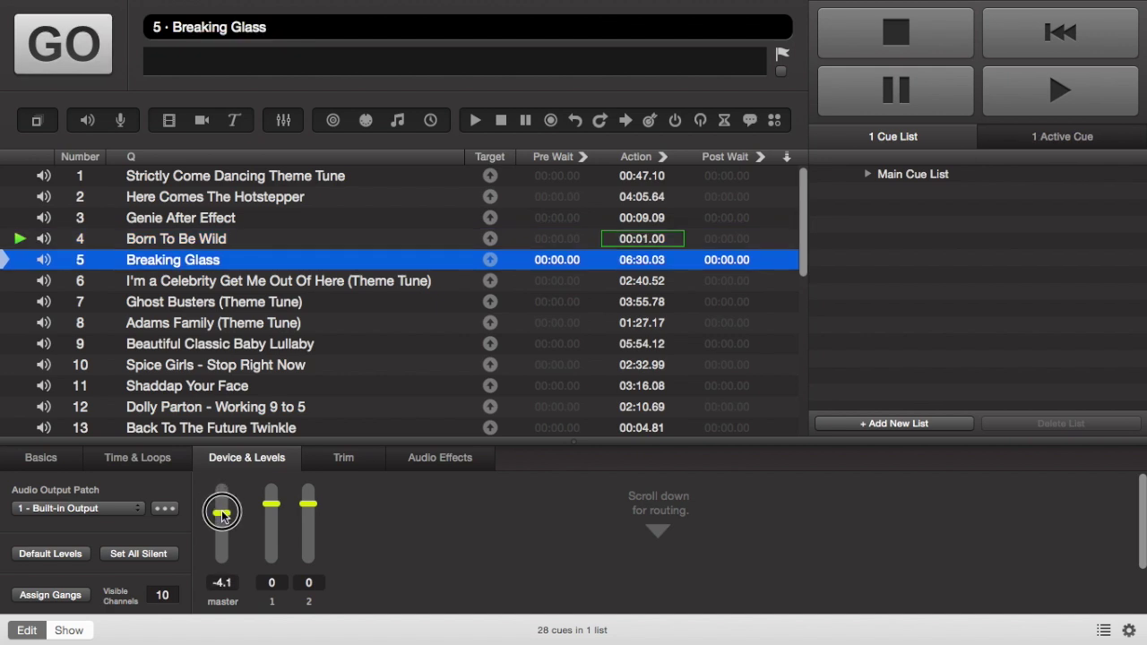
left_click(203, 243)
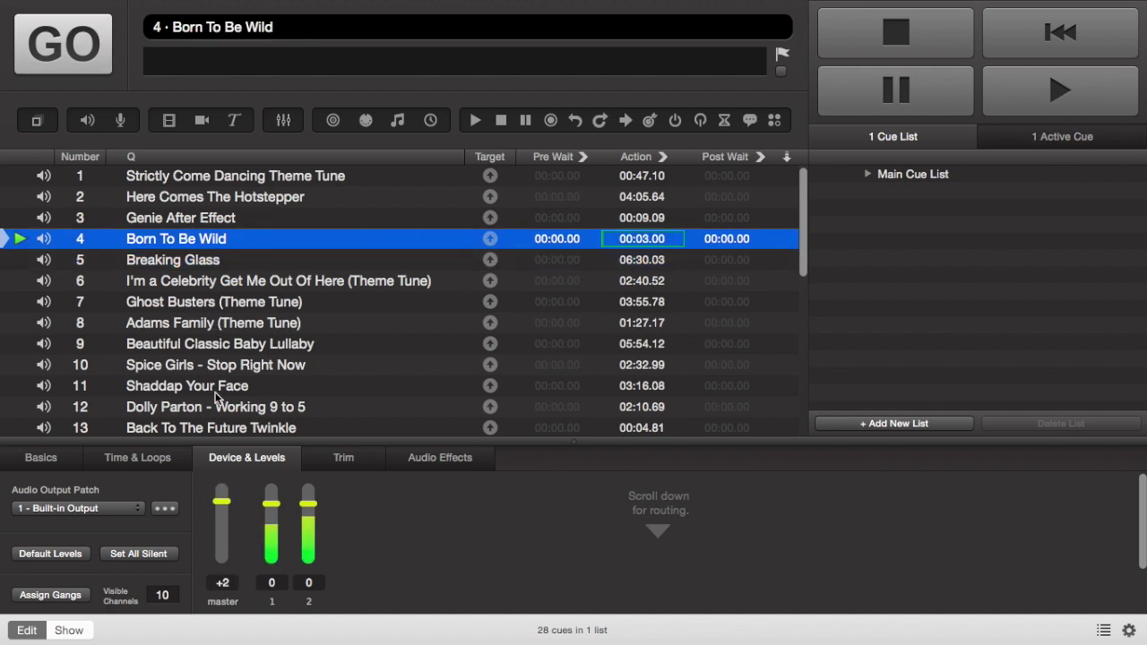
mouse_move(226, 509)
left_mouse_down()
mouse_move(224, 485)
mouse_move(231, 534)
mouse_move(233, 512)
left_mouse_up()
left_click(942, 32)
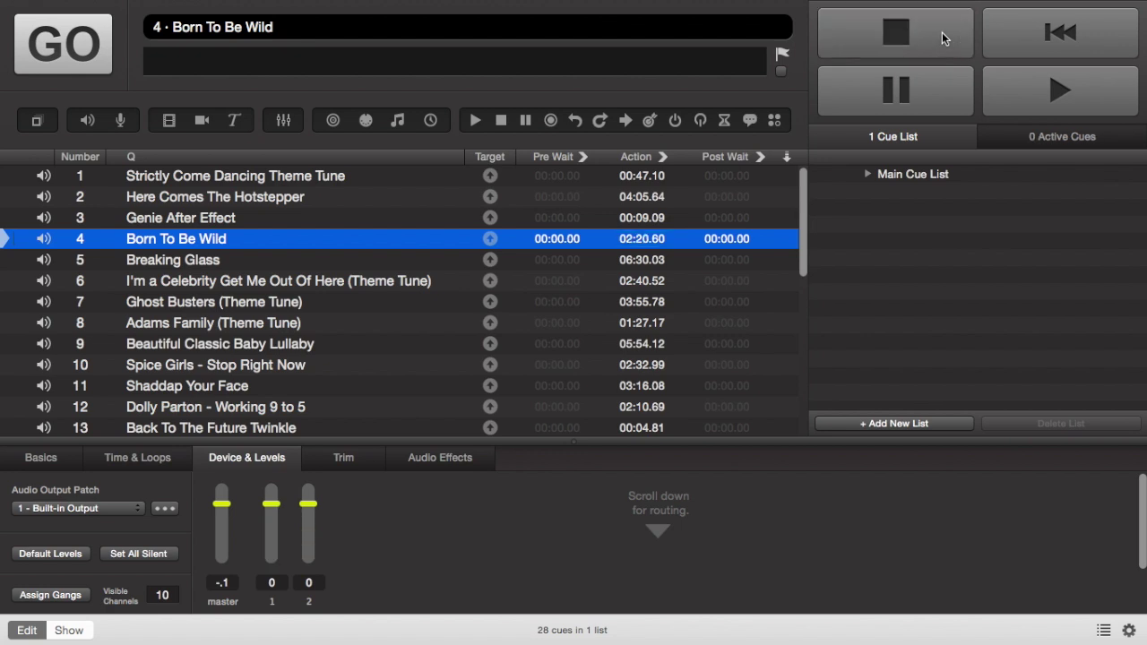
Step: Set Breaking Glass's master level to 0, then drag it to about -9.9
left_click(255, 259)
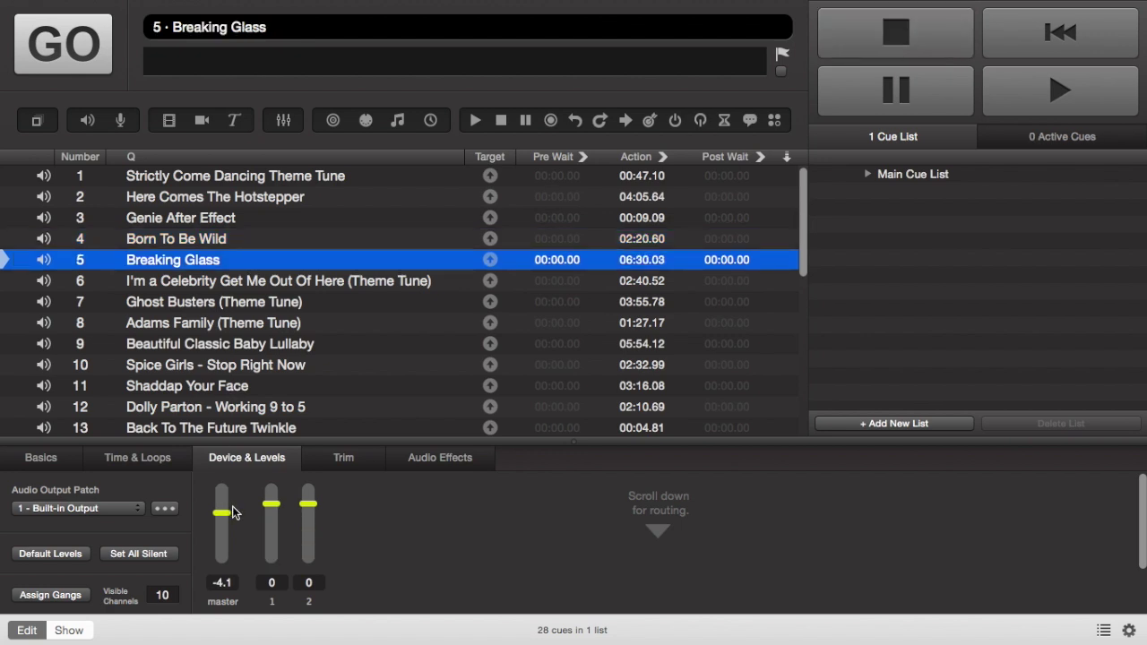
left_click(223, 582)
type("0")
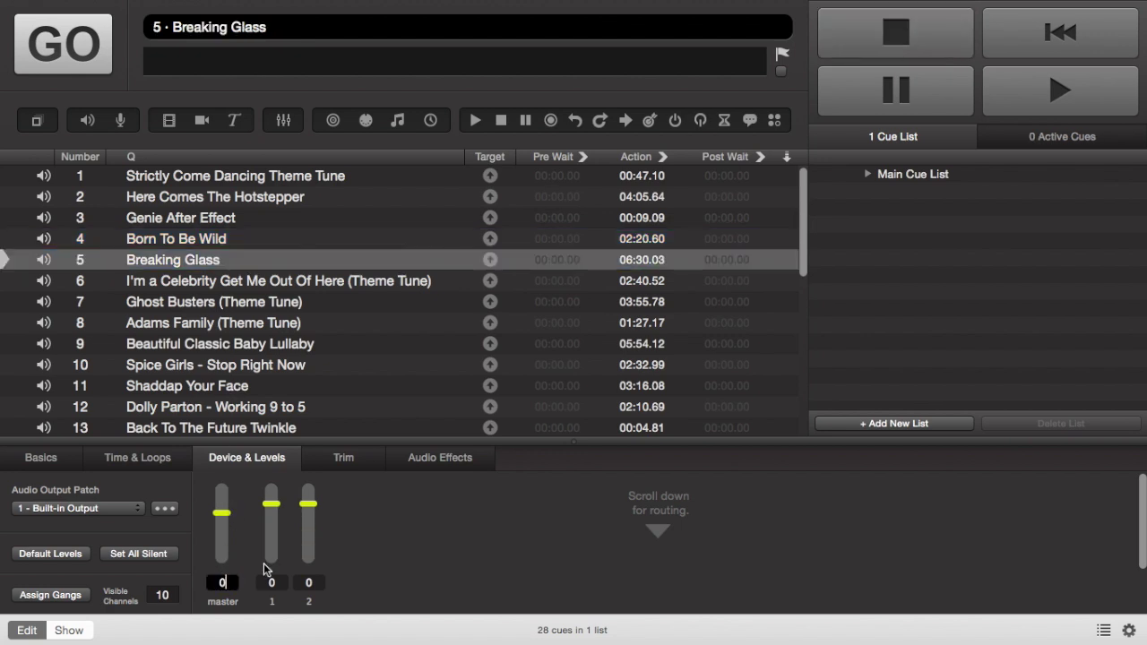
key("Return")
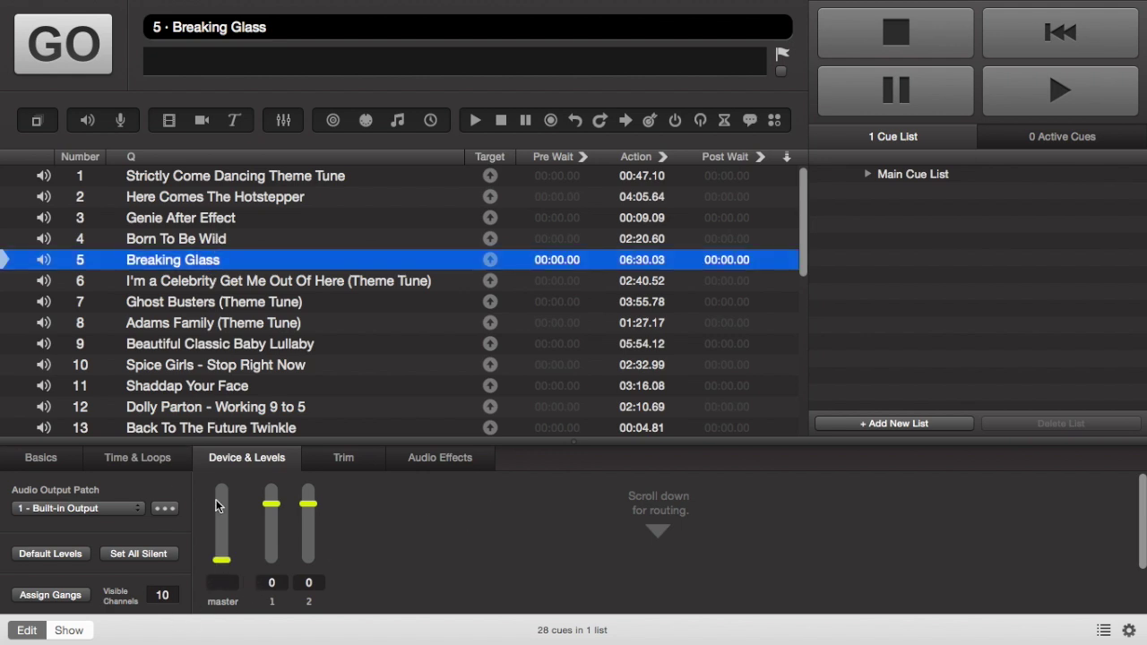
left_click_drag(222, 560, 222, 510)
left_click(416, 278)
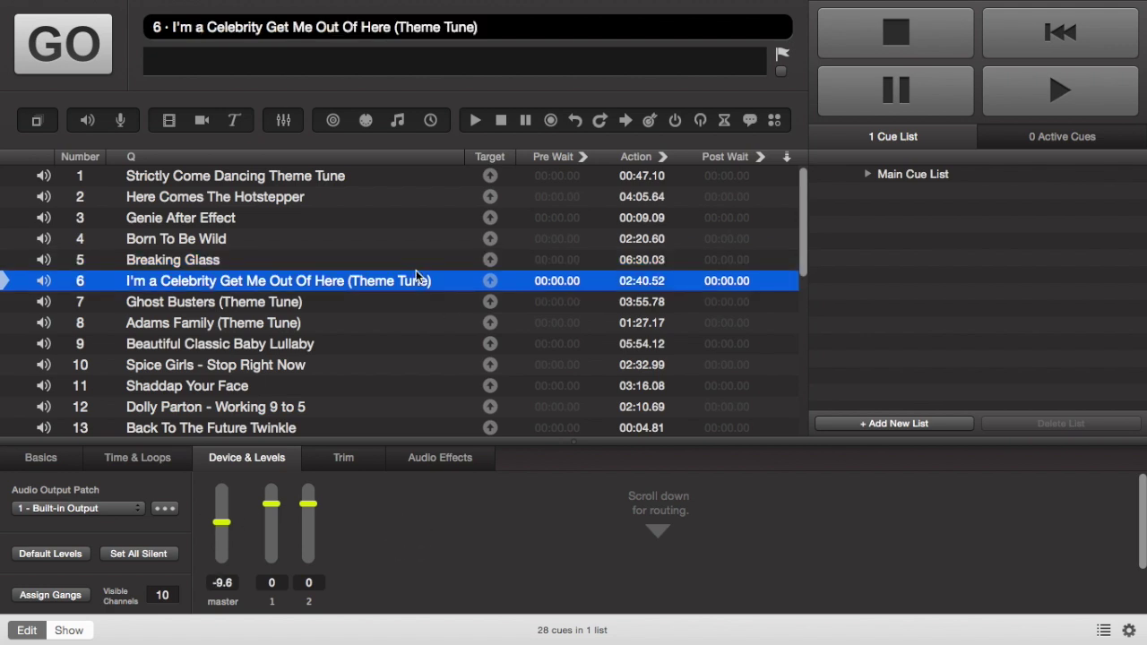
Step: Review cue 6's Trim and Audio Effects without adding an effect, then switch to Show mode
left_click(359, 459)
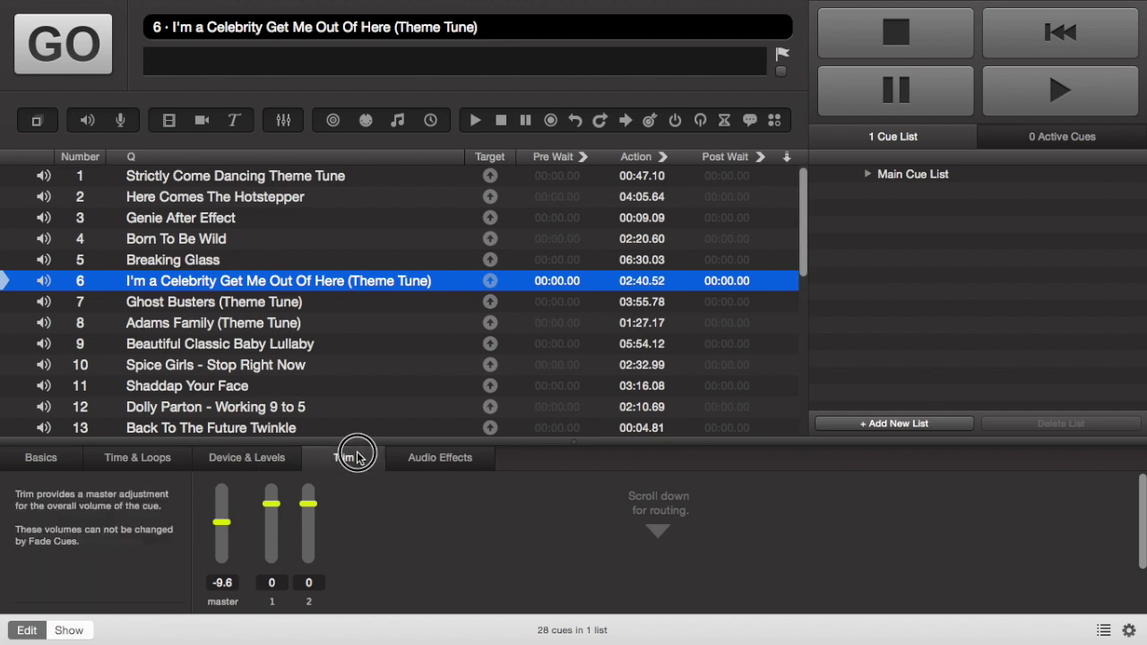
left_click(415, 462)
left_click(126, 494)
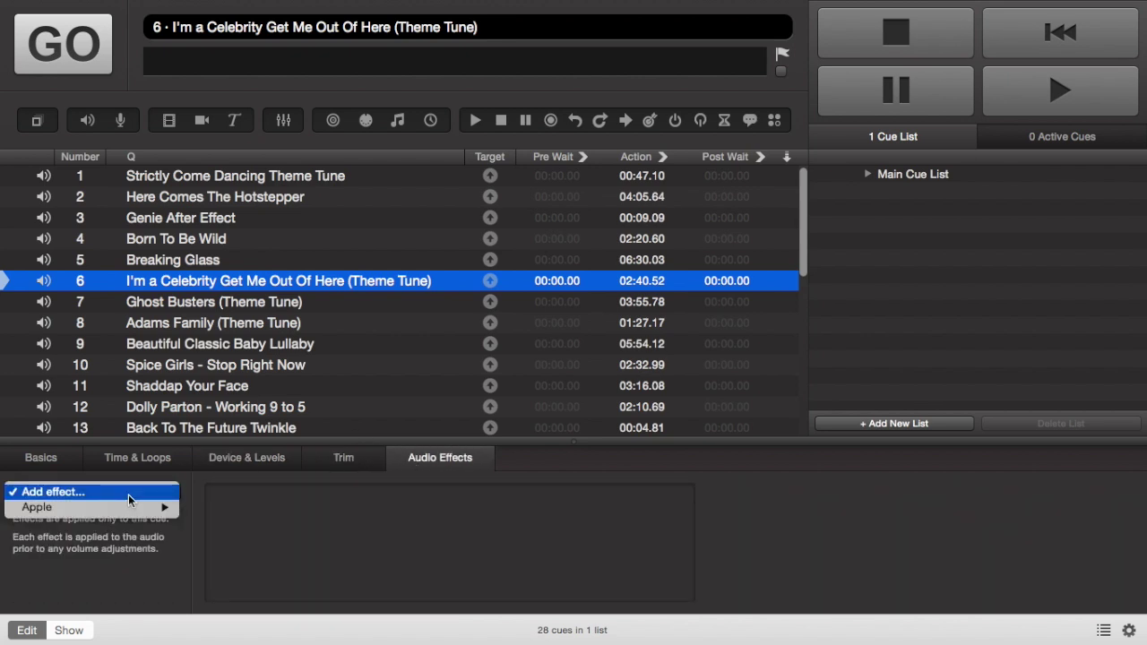
mouse_move(131, 513)
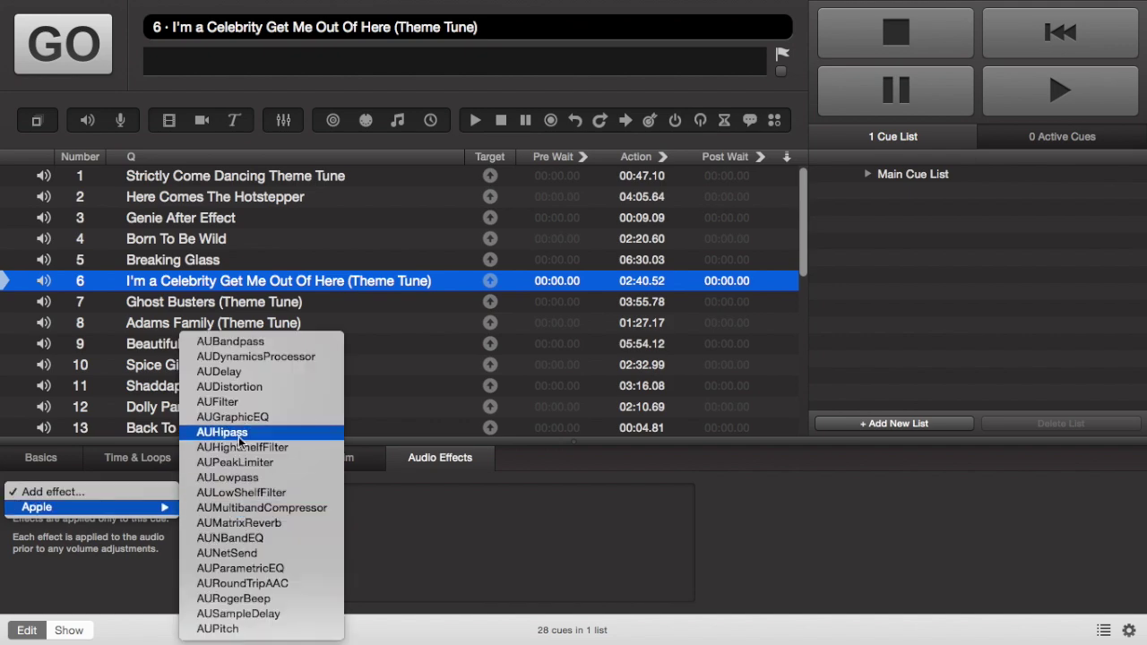
left_click(44, 466)
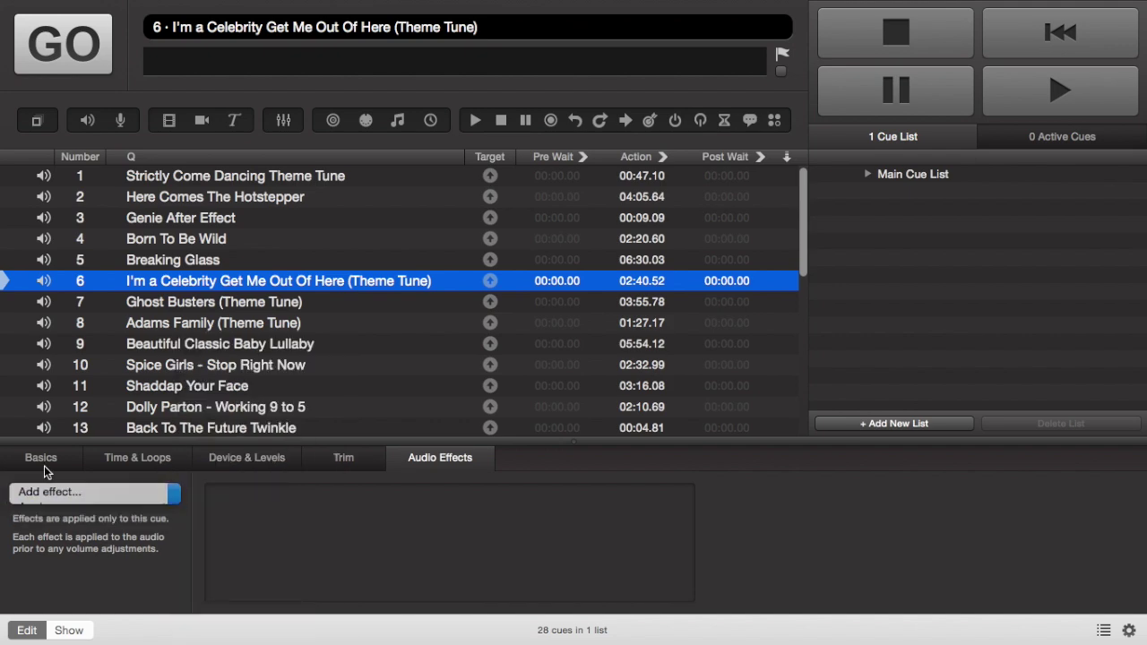
left_click(52, 458)
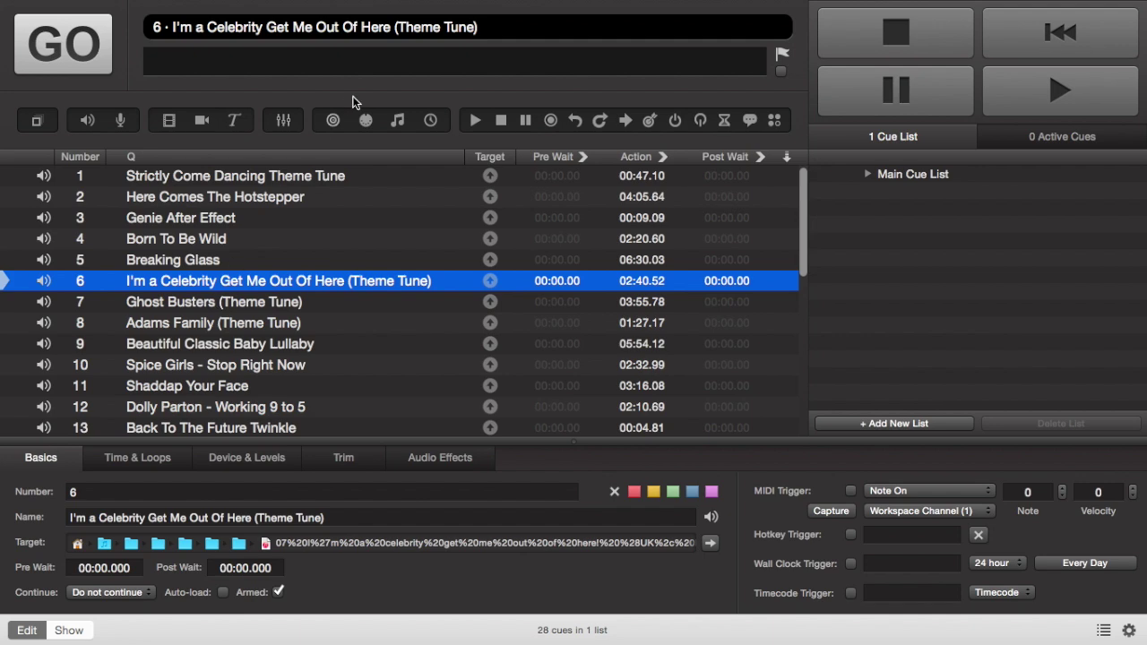
left_click(81, 630)
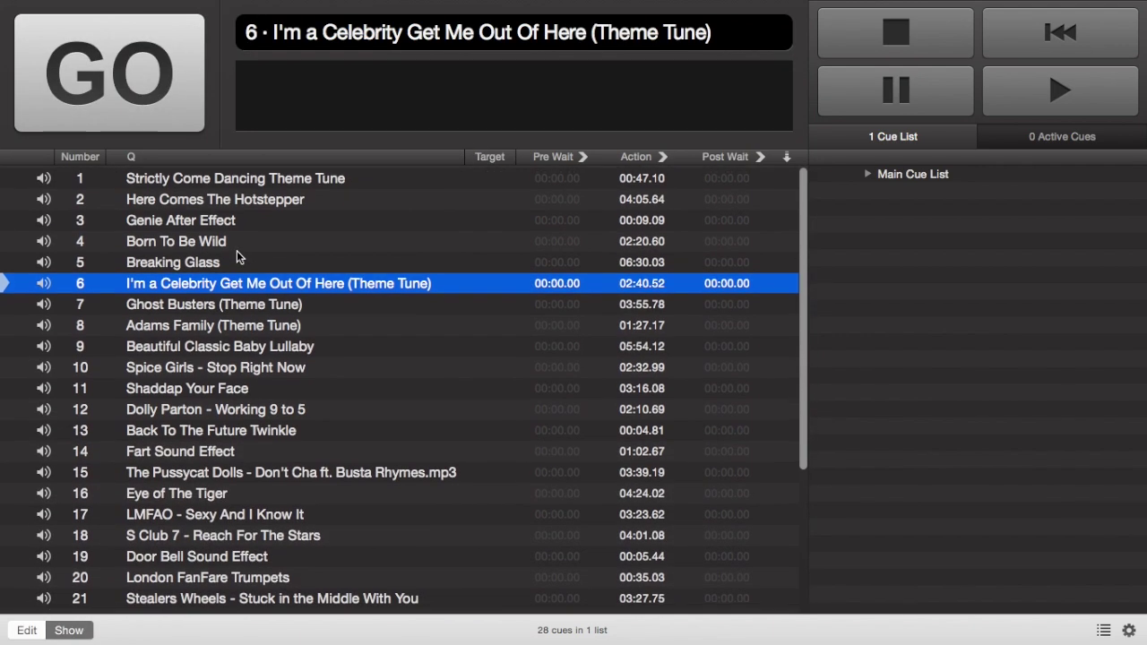
Step: Fire cue 6, stop it, then GO cue 7 Ghost Busters (Theme Tune)
key("space")
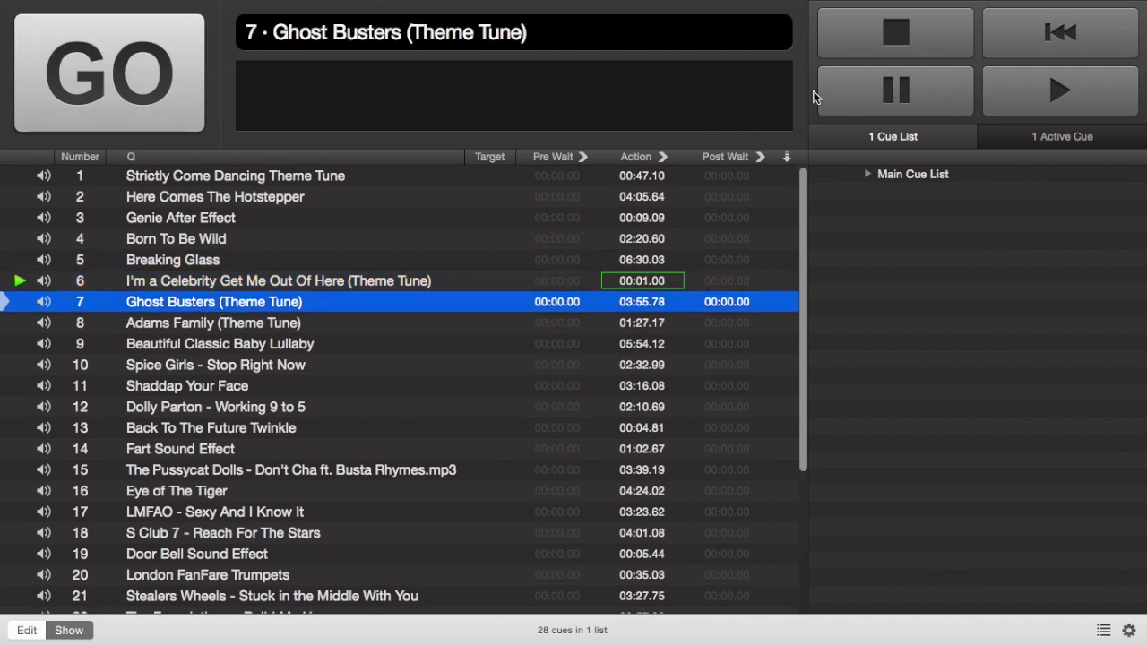
left_click(833, 51)
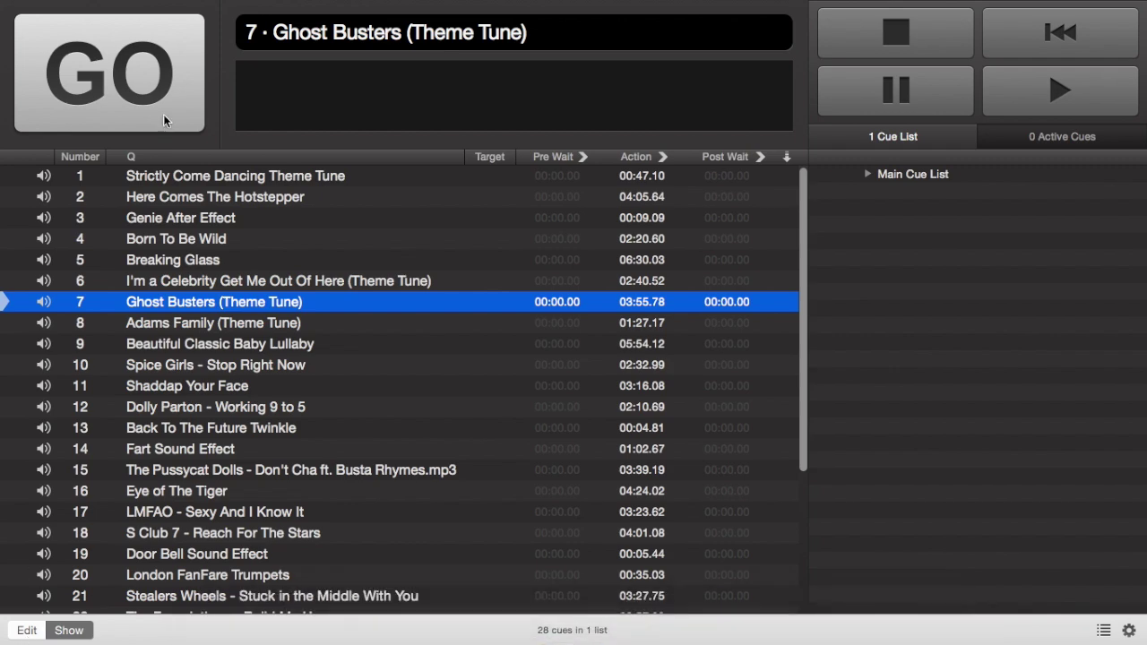
left_click(173, 79)
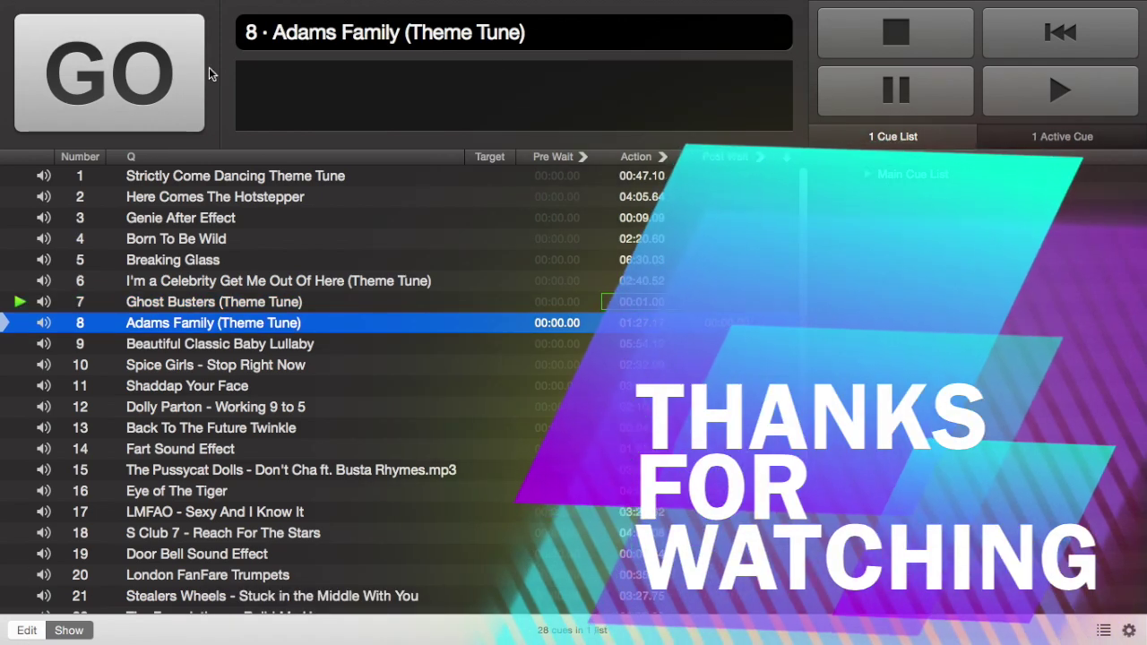
Step: Stop Ghost Busters (Theme Tune), leaving Adams Family standing by next
left_click(883, 28)
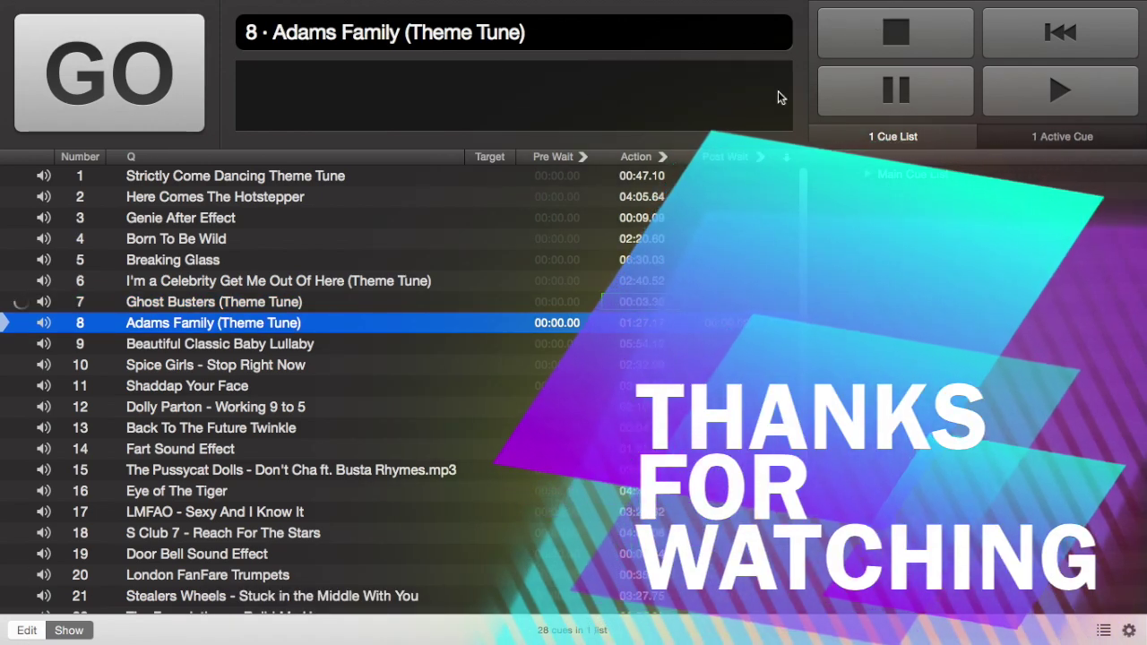